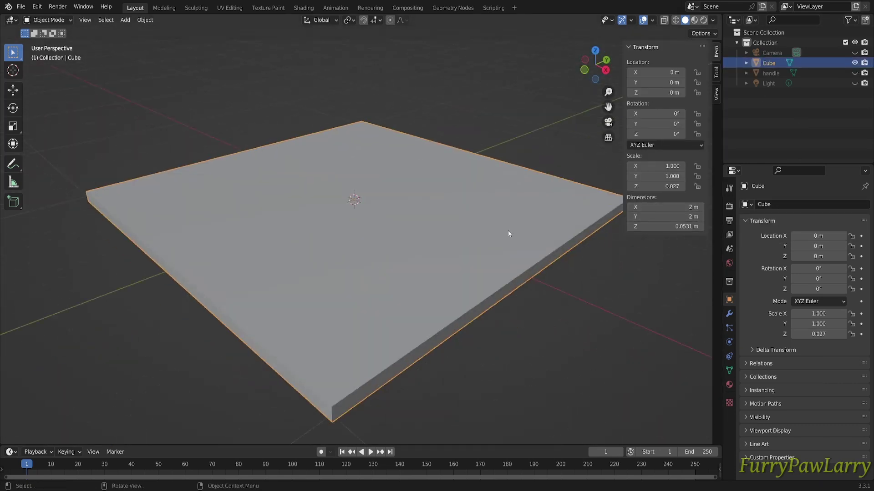
Unhide the handle cylinder and paste the swapped scale so the club block runs along Y
click(855, 73)
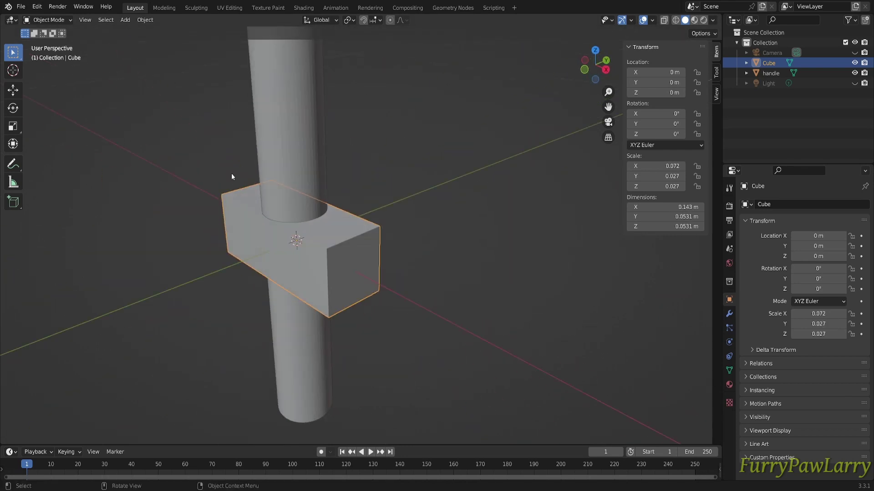
key(ctrl+v)
key(ctrl+v)
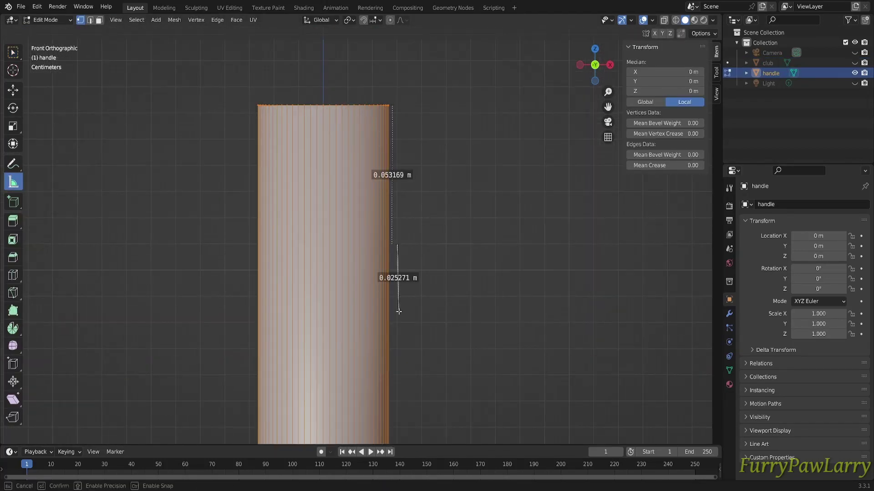
Add edge loops to the handle and scale them proportionally into a gently waisted grip
scroll(398, 312, up, 2)
scroll(409, 302, up, 2)
scroll(388, 357, up, 2)
drag(398, 312, 368, 369)
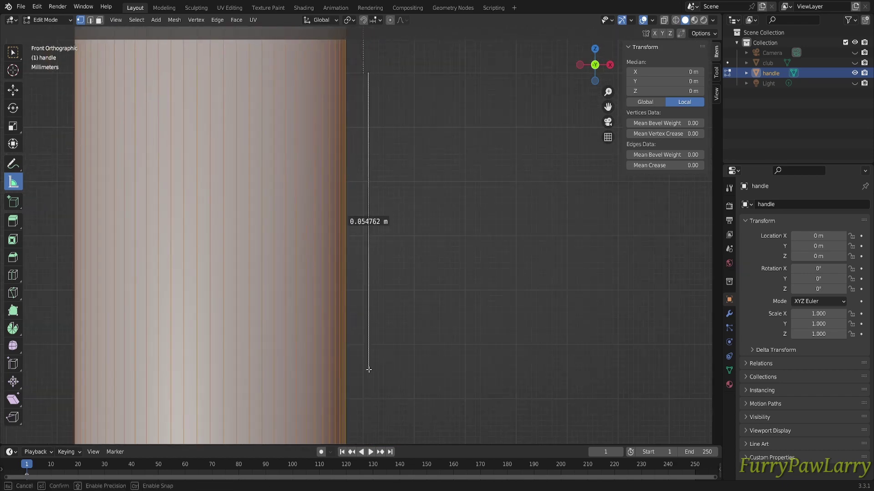
scroll(360, 260, down, 3)
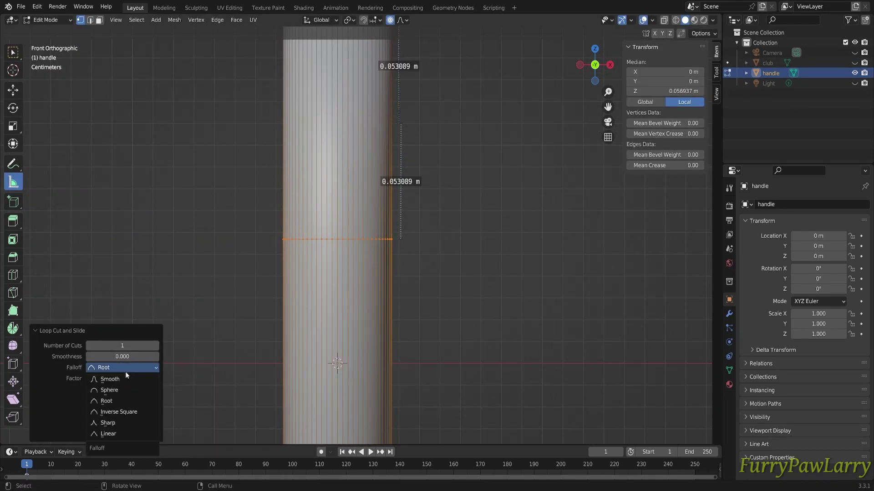
click(449, 272)
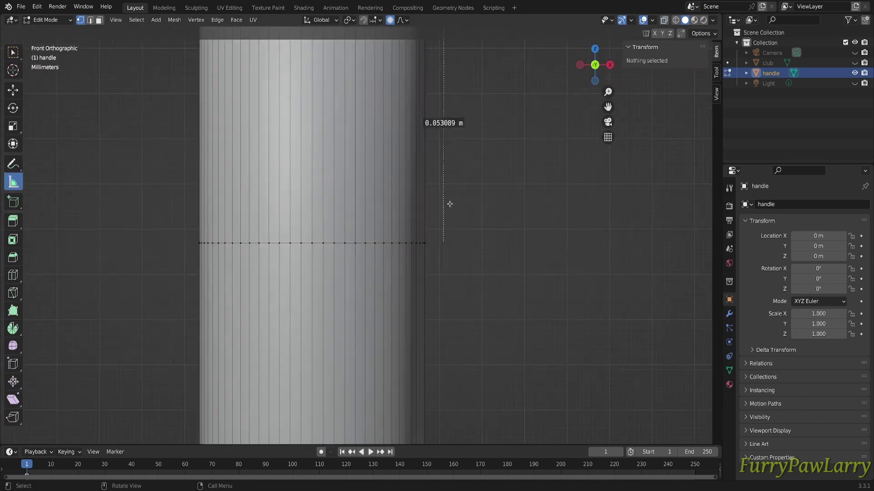
click(418, 147)
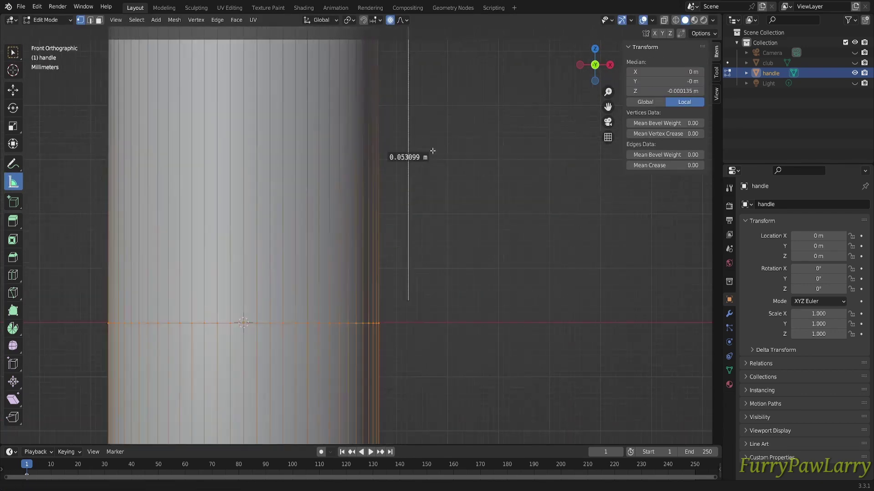
drag(263, 397, 442, 341)
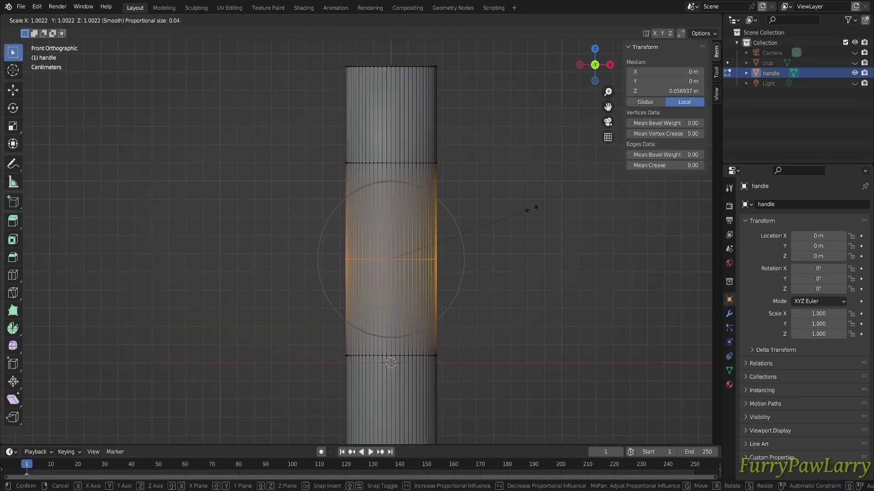
click(531, 208)
Return to object mode and frame the handle in the Right side view
key(Tab)
middle_drag(468, 234, 365, 207)
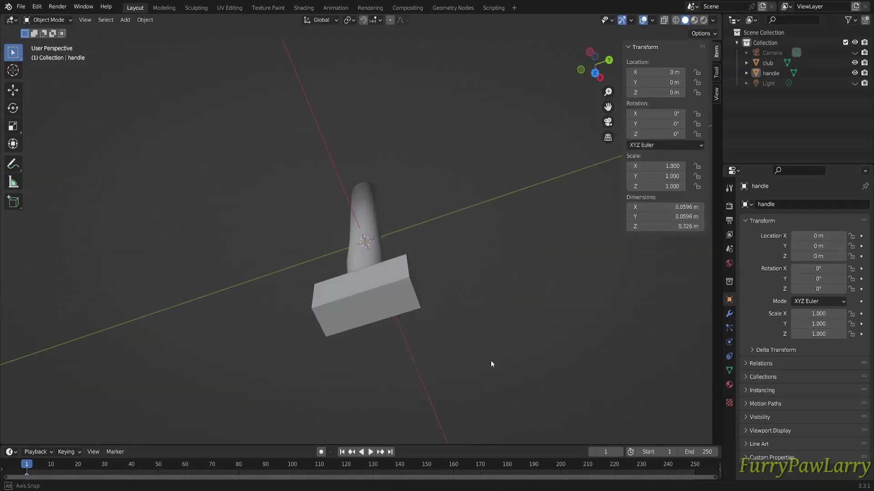
middle_drag(491, 364, 522, 267)
key(KP_3)
key(KP_Decimal)
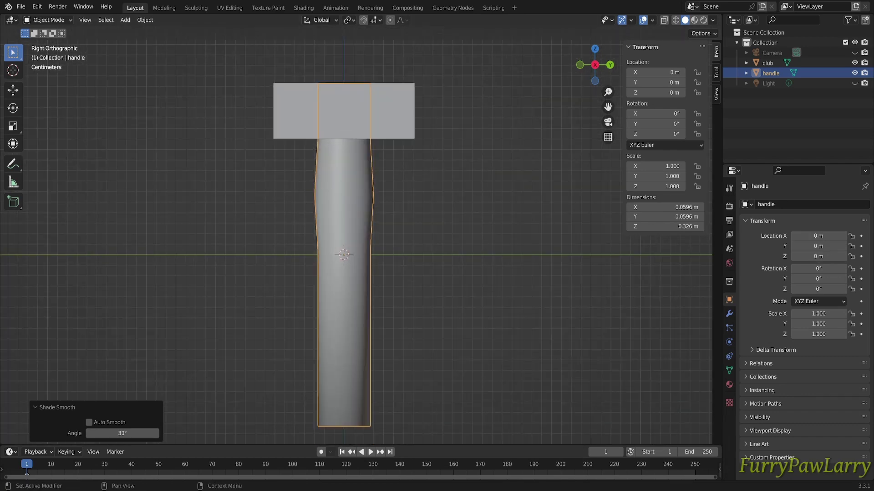
Enter edit mode on the handle and measure the length of its section
key(Tab)
click(13, 182)
scroll(343, 255, up, 3)
drag(376, 136, 377, 322)
scroll(361, 273, down, 3)
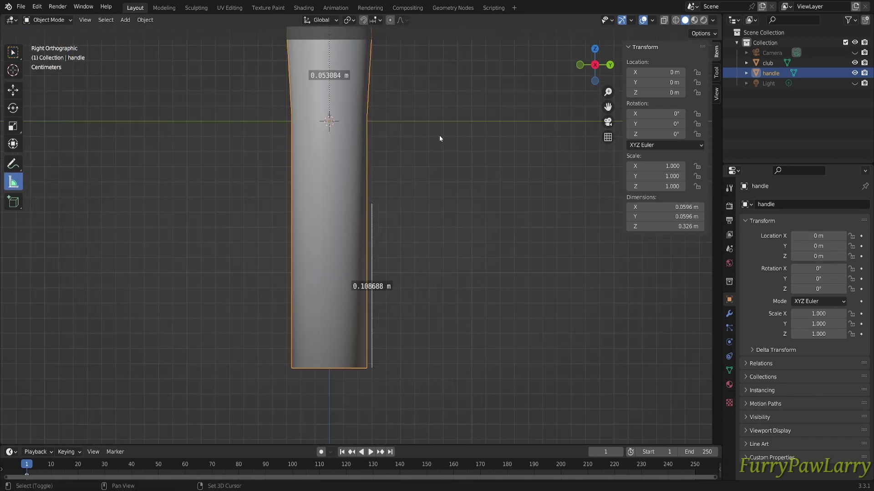
scroll(441, 136, up, 1)
Add several loop cuts along the handle and slide the middle loop upward
key(ctrl+r)
click(395, 141)
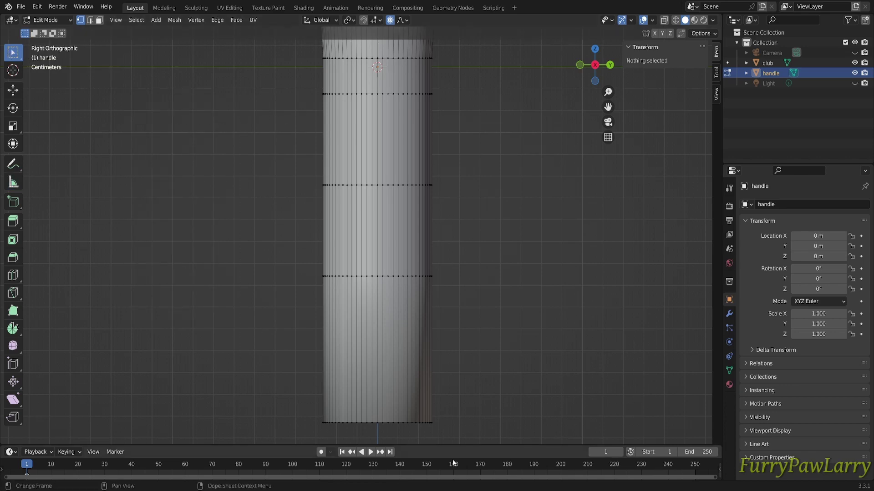
drag(453, 445, 453, 469)
alt+click(331, 244)
key(s)
key(ctrl+z)
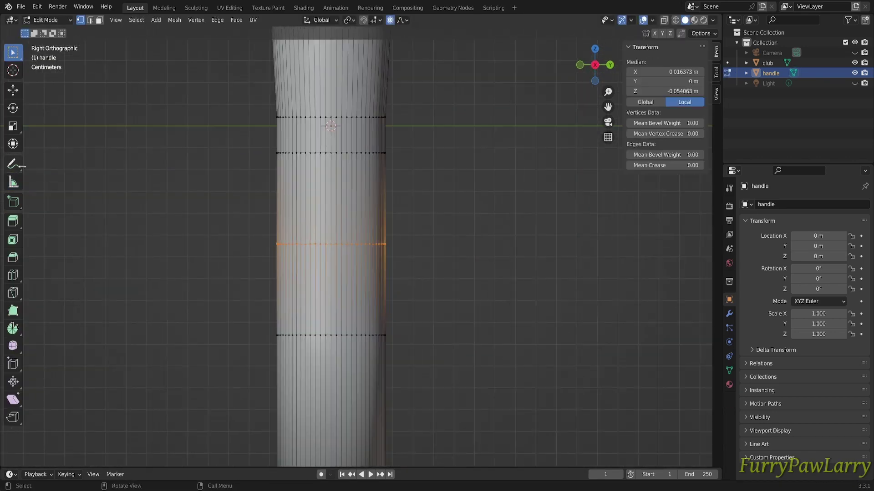
key(g)
key(g)
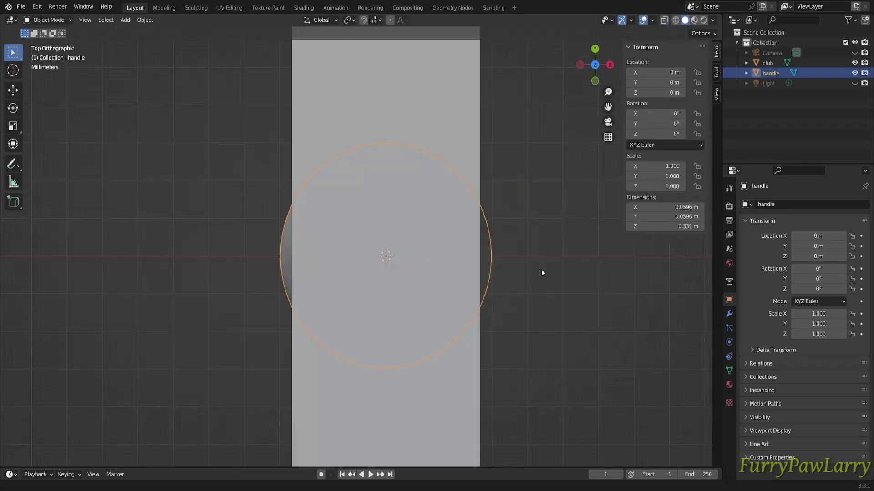
Scale the handle to 0.763 along X for an oval grip and view it from above
key(s)
key(x)
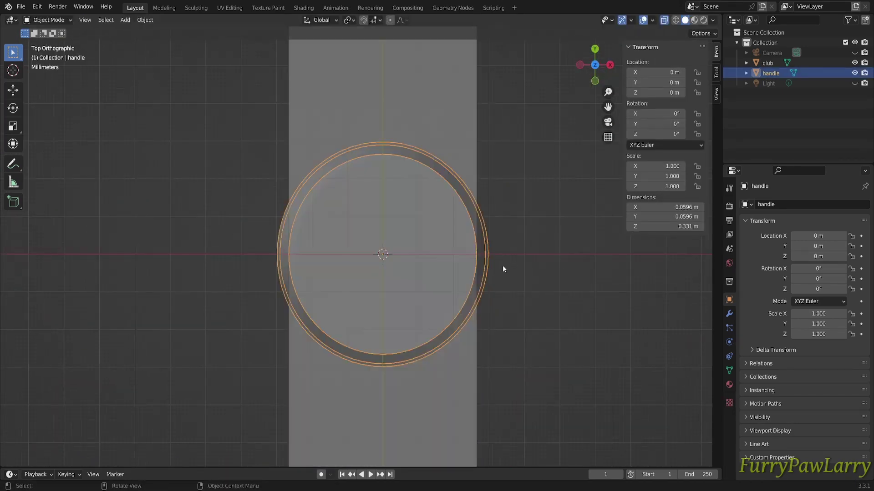
click(502, 266)
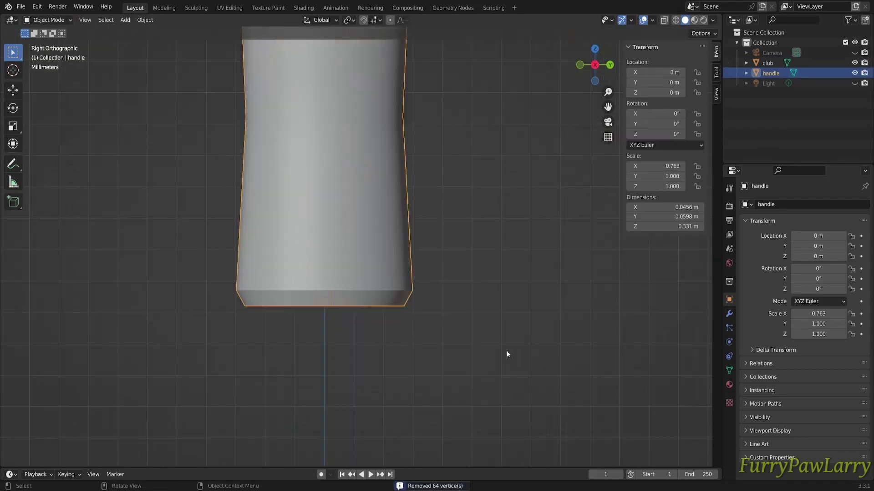
middle_drag(507, 354, 428, 188)
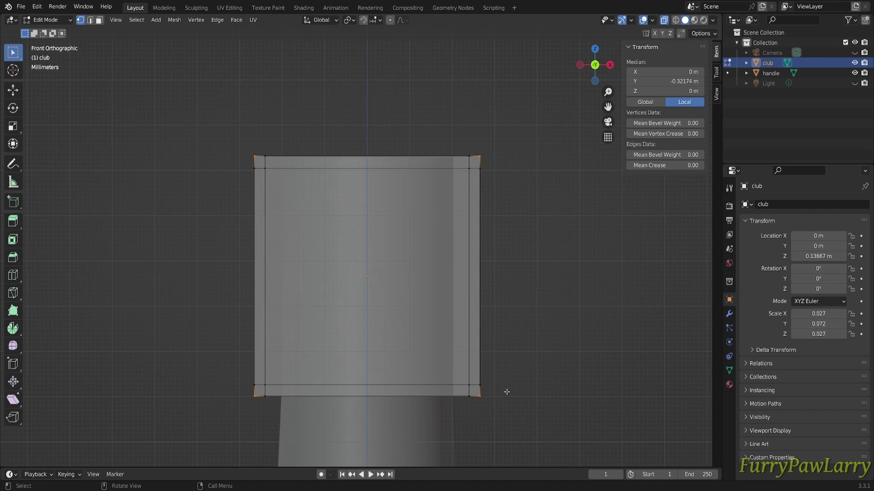
Scale the club head's corner vertices inward and reposition a corner vertex using X-ray
middle_drag(575, 337, 540, 264)
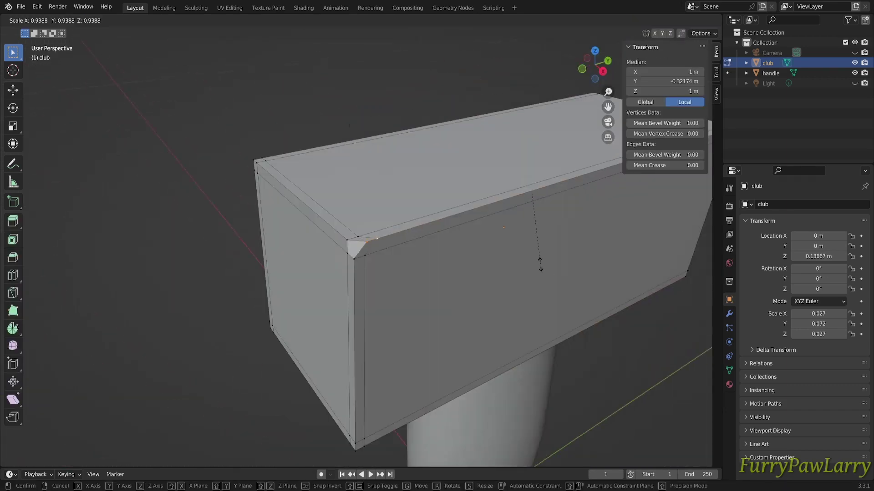
click(489, 143)
middle_drag(464, 132, 510, 289)
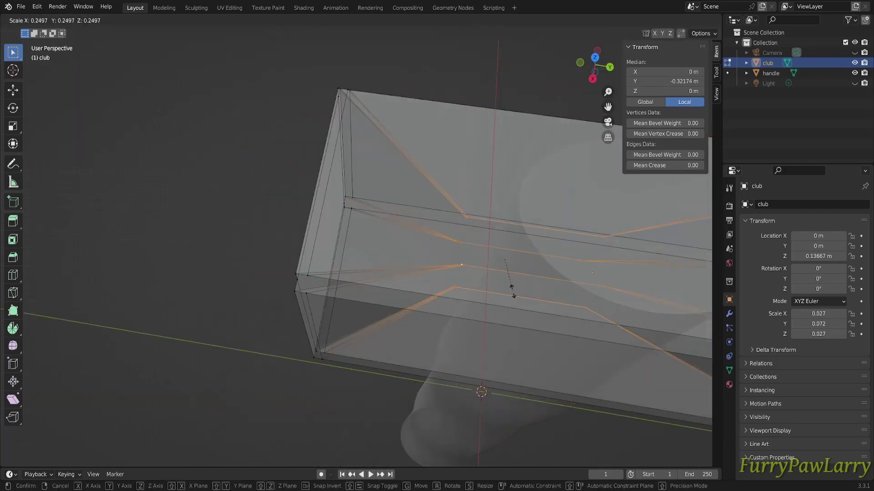
key(alt+z)
click(367, 262)
key(alt+z)
middle_drag(366, 262, 526, 205)
key(g)
click(542, 269)
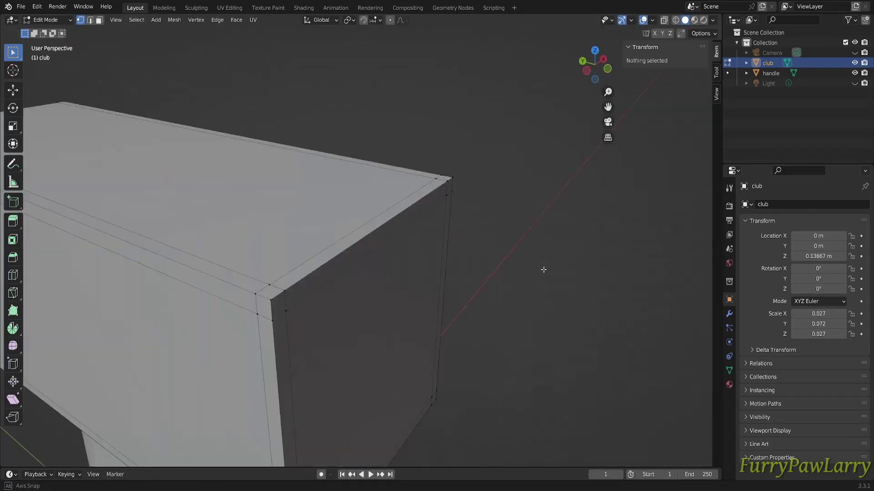
mouse_move(542, 269)
middle_down()
mouse_move(427, 208)
mouse_move(401, 253)
middle_up()
Scale a head edge inward and move the head's geometry to its origin
key(Tab)
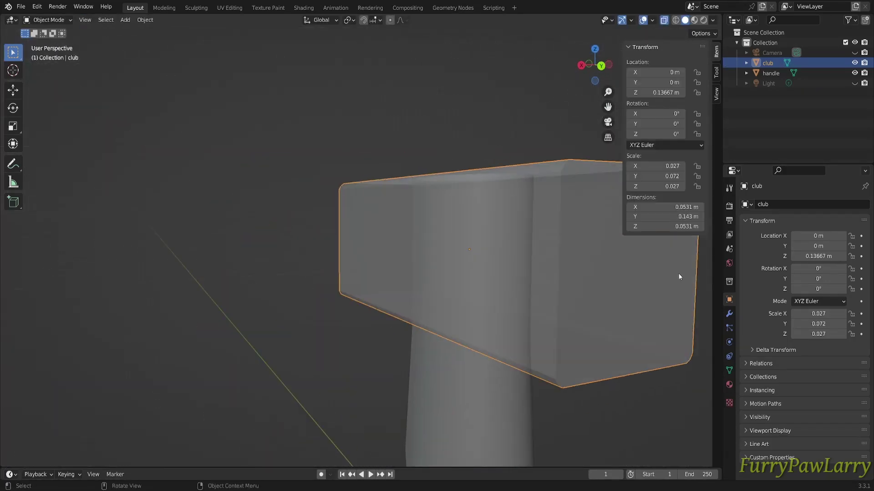
key(Tab)
key(alt+z)
click(321, 204)
key(s)
click(428, 137)
key(Tab)
right_click(203, 267)
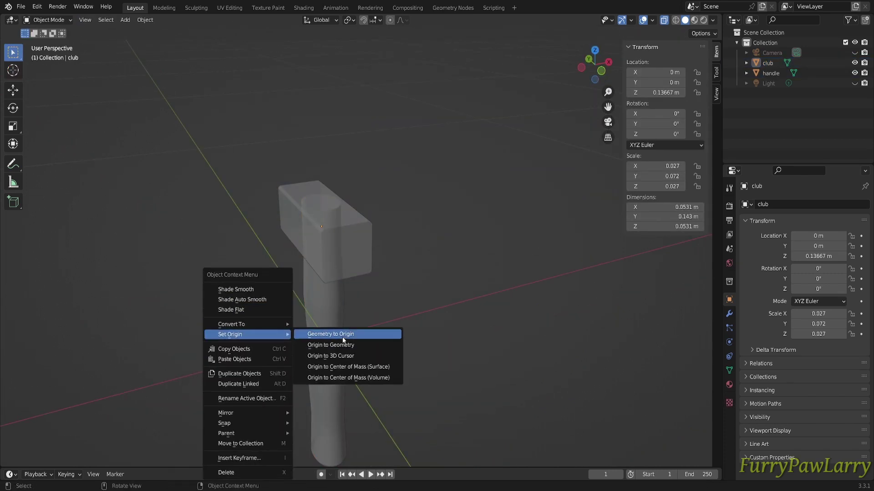
click(351, 331)
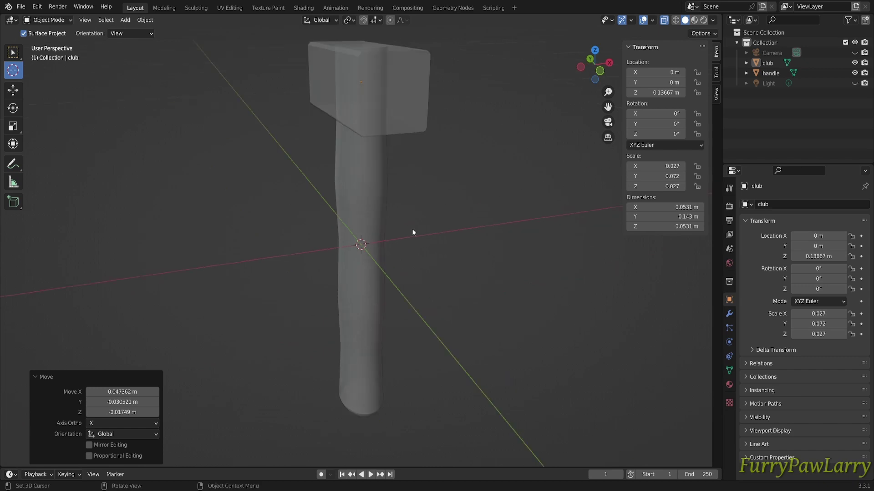
Scale the whole head geometry and shade the club head smooth
key(Tab)
key(s)
key(Tab)
mouse_move(572, 327)
middle_down()
mouse_move(567, 374)
mouse_move(487, 306)
mouse_move(460, 173)
middle_up()
key(Tab)
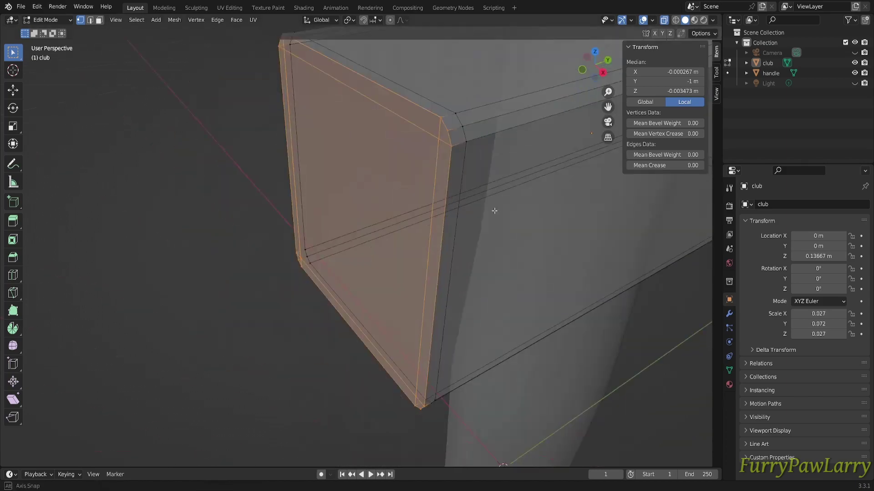
scroll(460, 173, up, 3)
key(Tab)
right_click(477, 268)
click(491, 280)
Inspect the smoothed head, toggling between object and edit mode
mouse_move(491, 279)
middle_down()
mouse_move(485, 187)
mouse_move(610, 361)
middle_up()
key(Tab)
key(Tab)
scroll(535, 347, up, 3)
mouse_move(464, 232)
middle_down()
mouse_move(535, 347)
mouse_move(469, 273)
mouse_move(552, 301)
mouse_move(526, 376)
mouse_move(501, 319)
mouse_move(436, 296)
middle_up()
key(Tab)
key(Tab)
scroll(435, 267, down, 3)
key(Tab)
key(Tab)
key(Tab)
key(Tab)
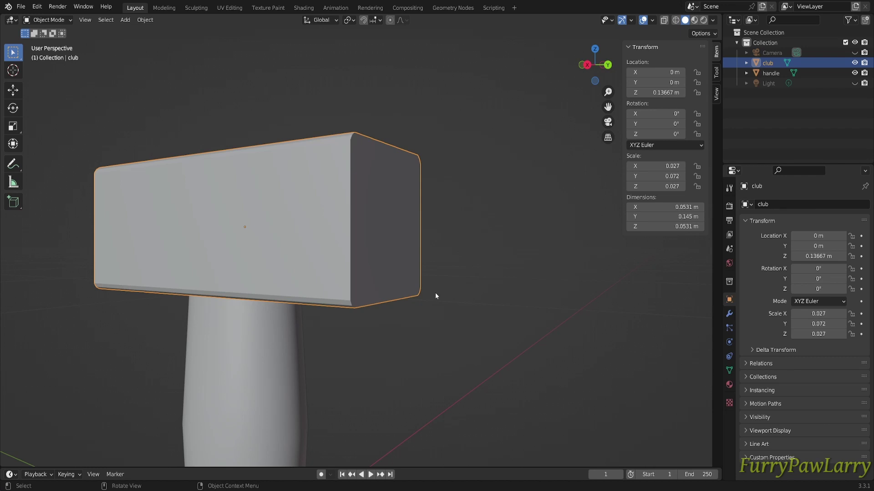
In Right view, scale the extruded end face of the head into a wedge taper
key(KP_3)
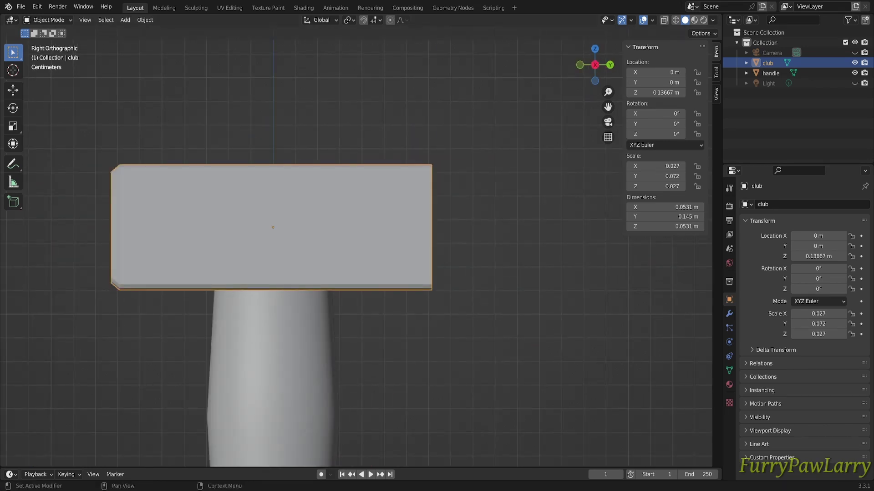
key(s)
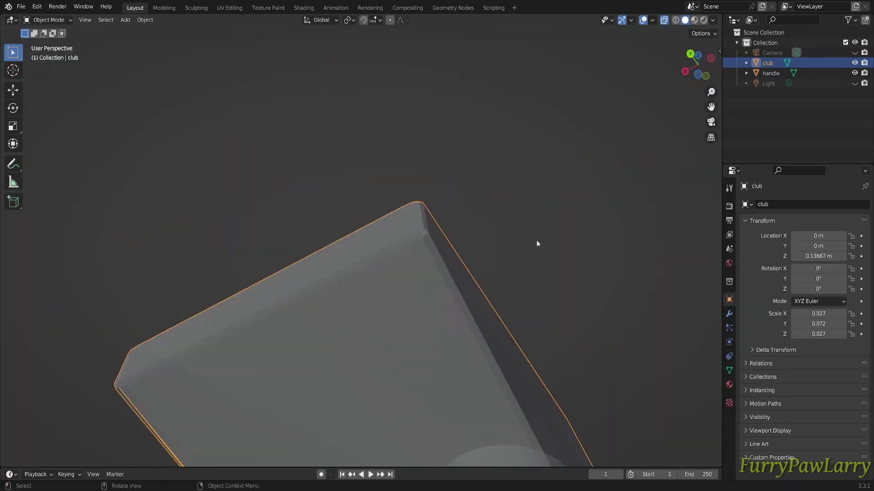
middle_drag(537, 244, 451, 241)
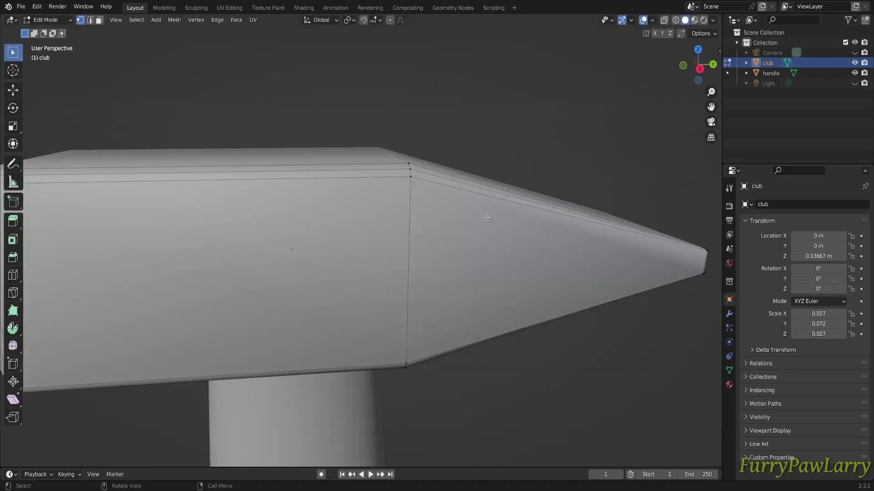
mouse_move(486, 218)
middle_down()
mouse_move(380, 245)
mouse_move(225, 260)
mouse_move(317, 324)
mouse_move(437, 349)
middle_up()
key(alt+z)
key(alt+z)
Back in object mode, shade the club head smooth and orbit around the hammer
key(Tab)
right_click(263, 213)
click(263, 213)
scroll(335, 287, down, 3)
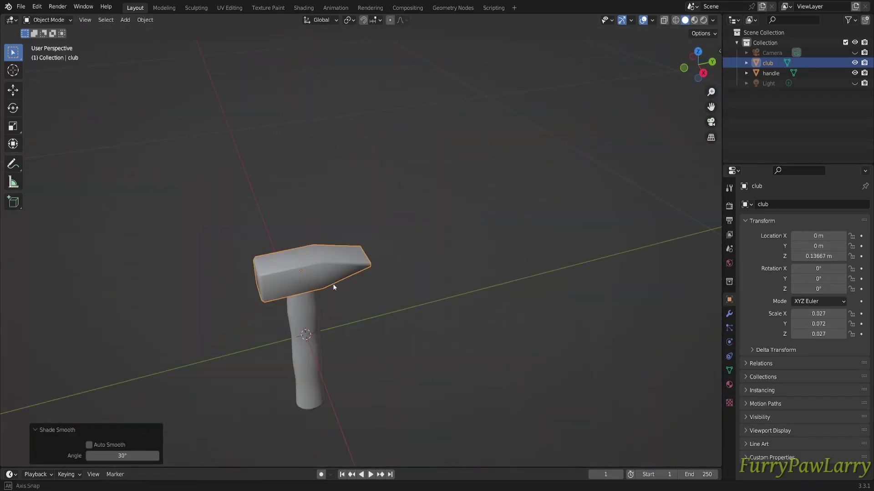
scroll(466, 182, up, 5)
middle_drag(410, 228, 466, 182)
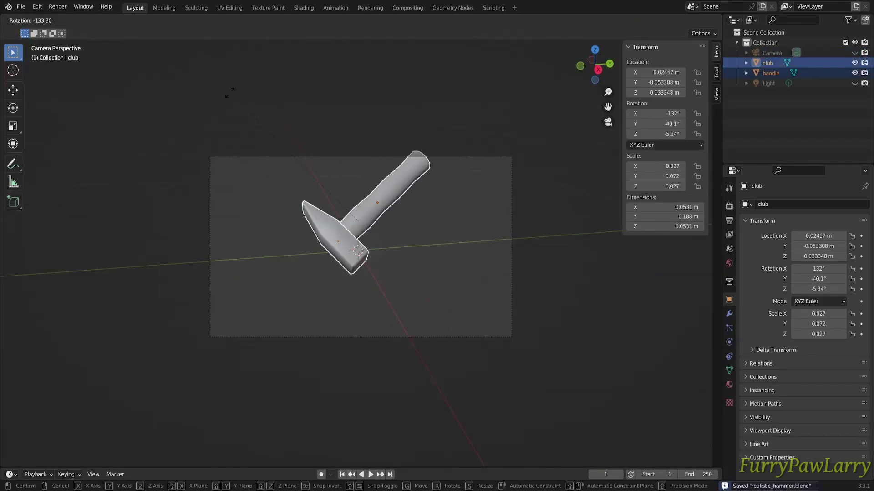
Rotate the hammer head about Y, then about Z, into a tilted pose
scroll(417, 333, up, 3)
key(r)
key(y)
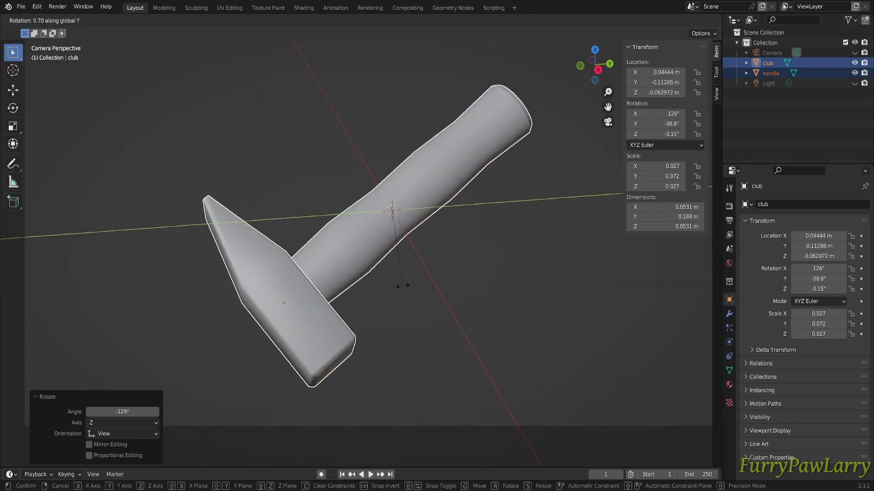
click(471, 236)
key(r)
key(z)
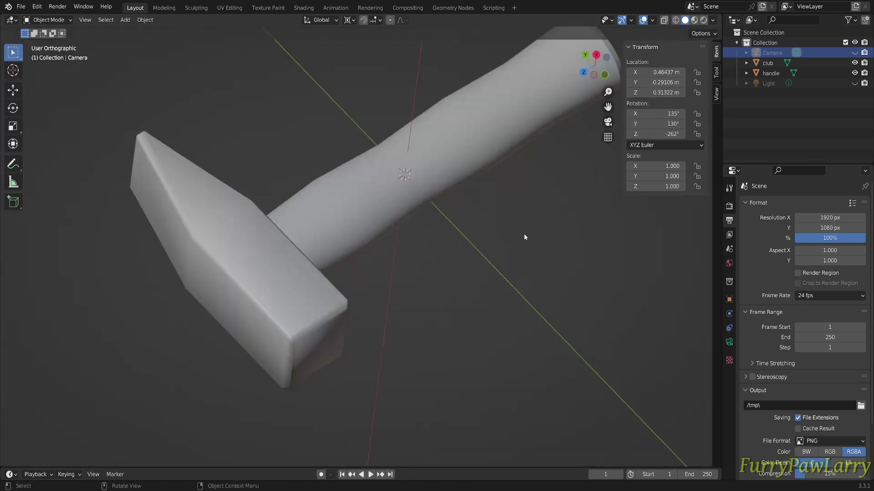
Look through the scene camera and adjust its rotation to frame the hammer
key(KP_0)
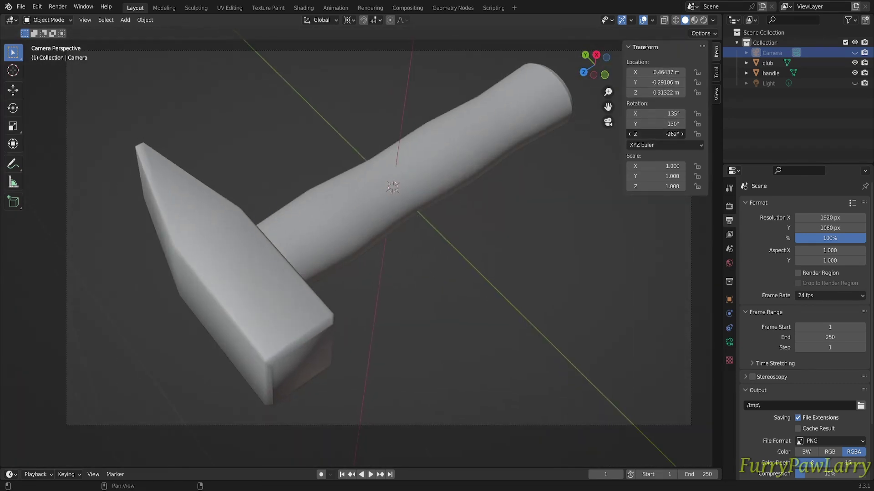
drag(658, 134, 646, 134)
drag(663, 93, 655, 92)
drag(659, 124, 650, 123)
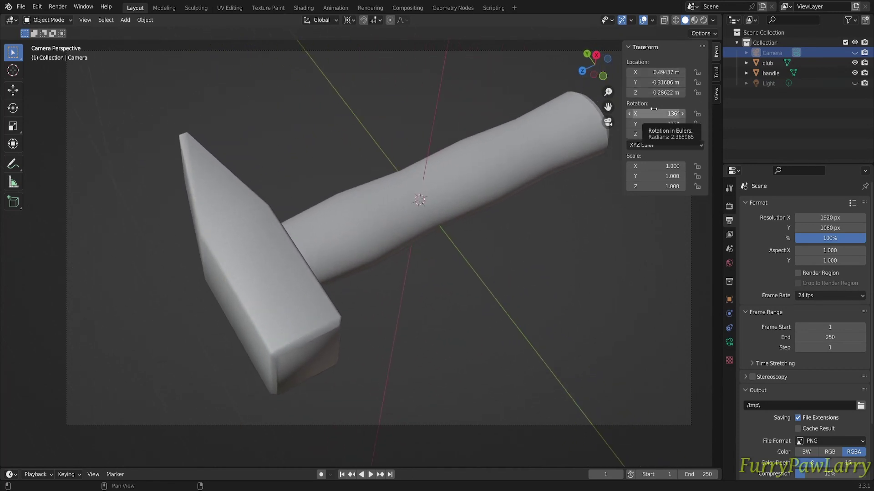
click(437, 214)
click(454, 264)
key(n)
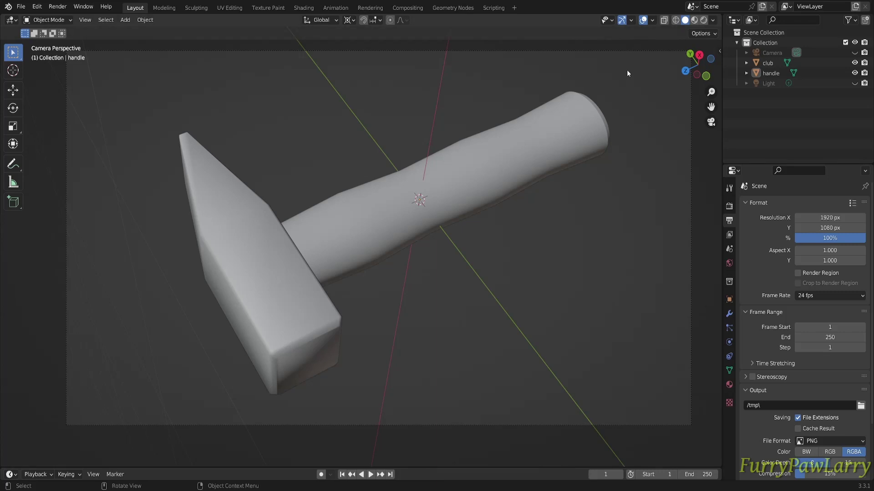
key(n)
click(729, 342)
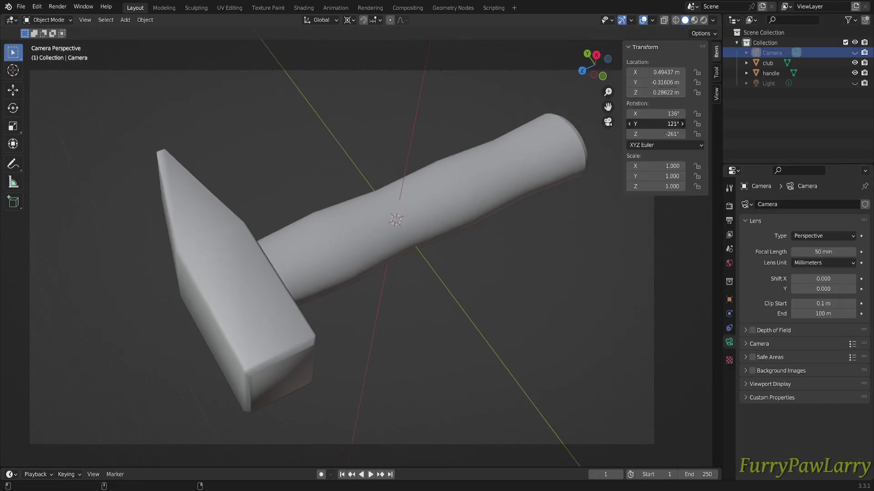
drag(658, 134, 649, 133)
Try moving the handle along Z, then cancel and undo the change
click(264, 237)
click(410, 214)
key(g)
key(z)
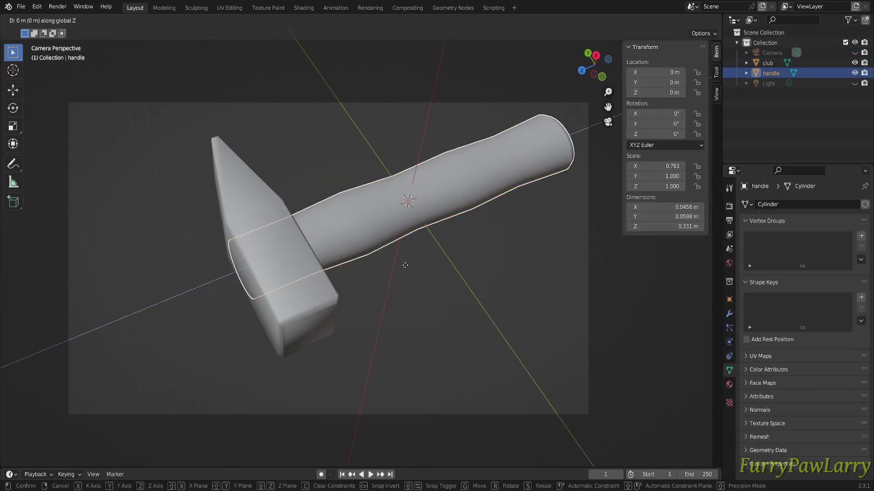
key(Escape)
key(ctrl+z)
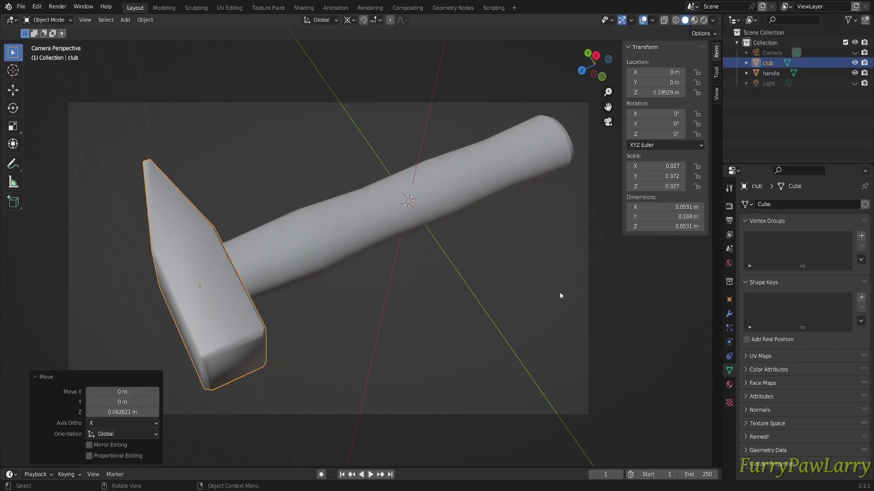
Select the camera and fine-tune its rotation to reframe the hammer
click(772, 52)
drag(657, 124, 673, 124)
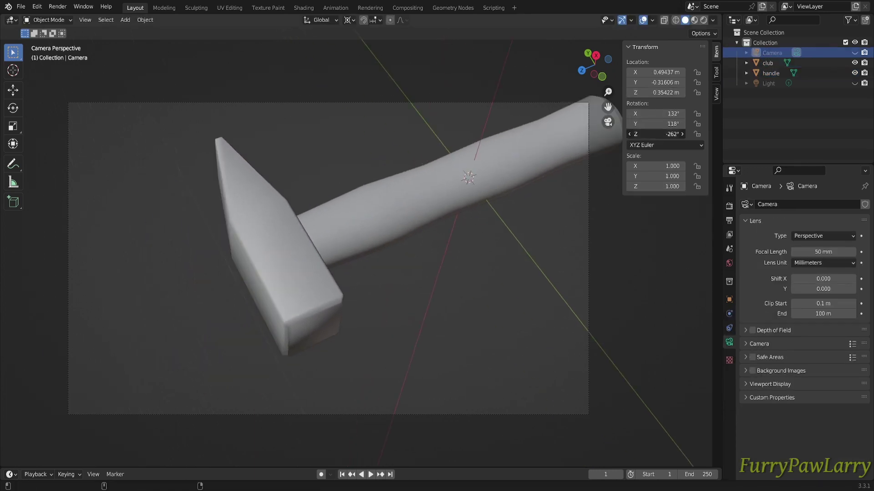
key(ctrl+z)
key(ctrl+shift+z)
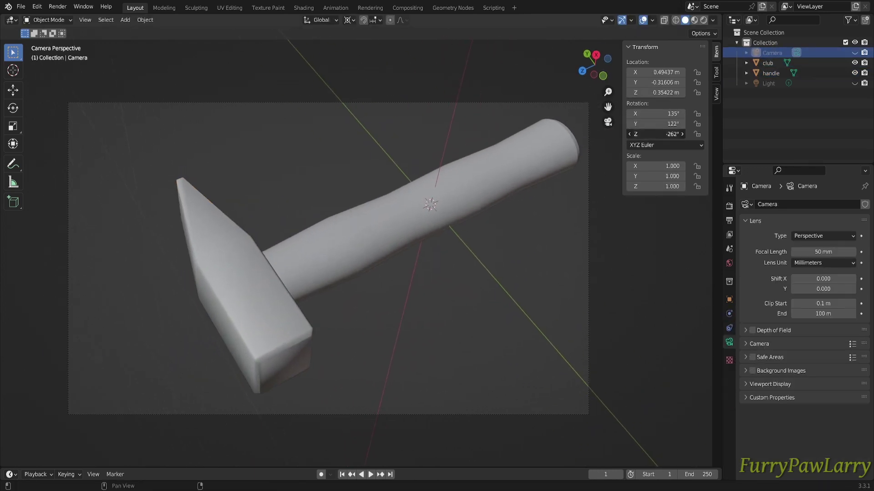
drag(646, 72, 650, 73)
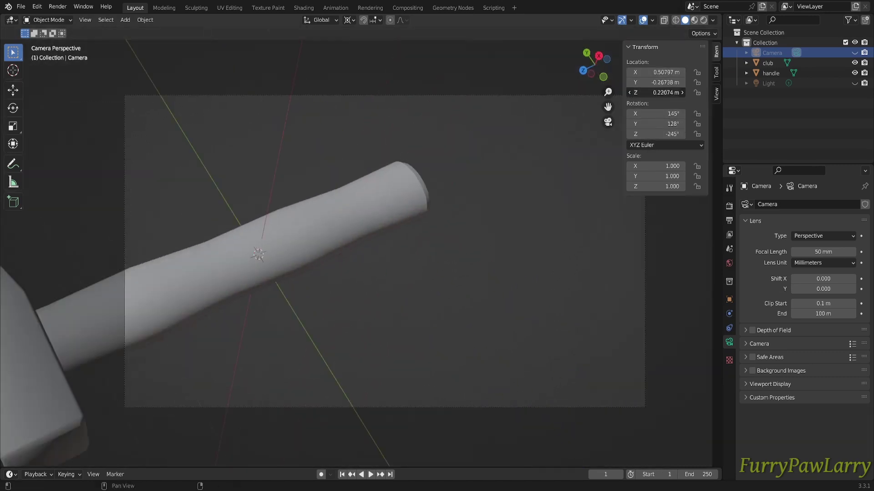
middle_drag(589, 178, 561, 164)
key(ctrl+z)
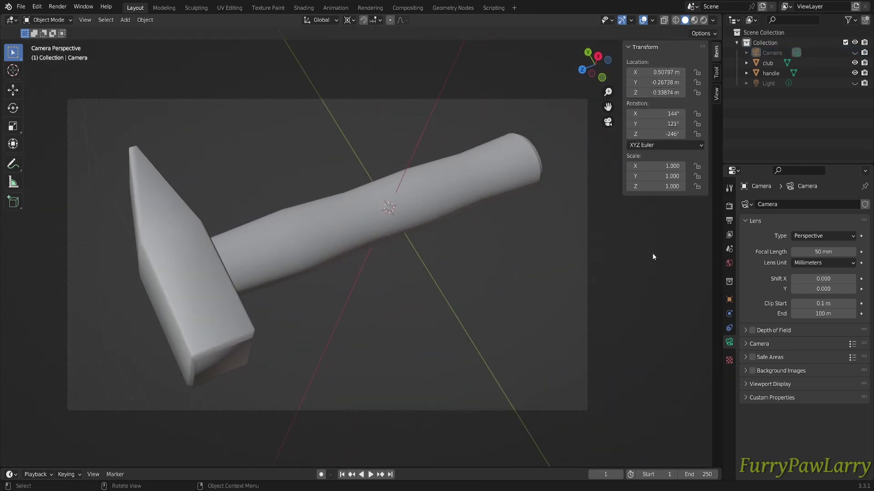
Move the hammer head along Z and scale it to 0.867 width
click(191, 282)
key(g)
key(z)
click(229, 294)
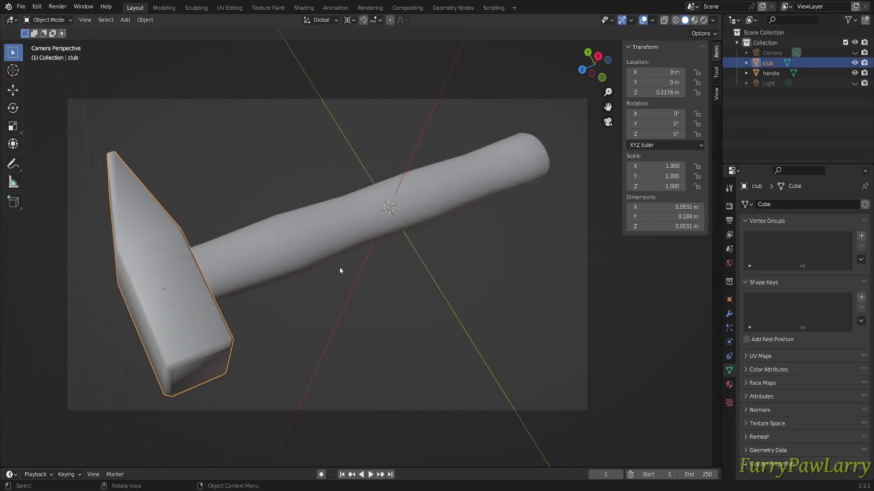
key(s)
key(shift+z)
key(s)
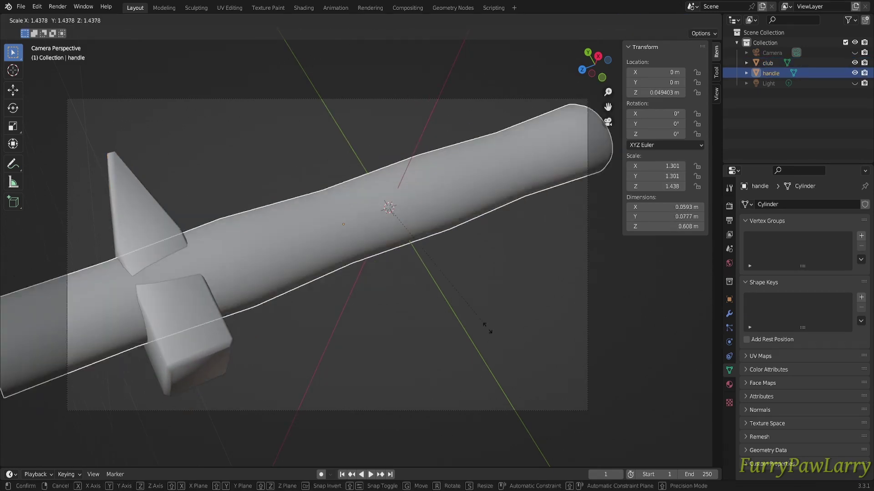
key(z)
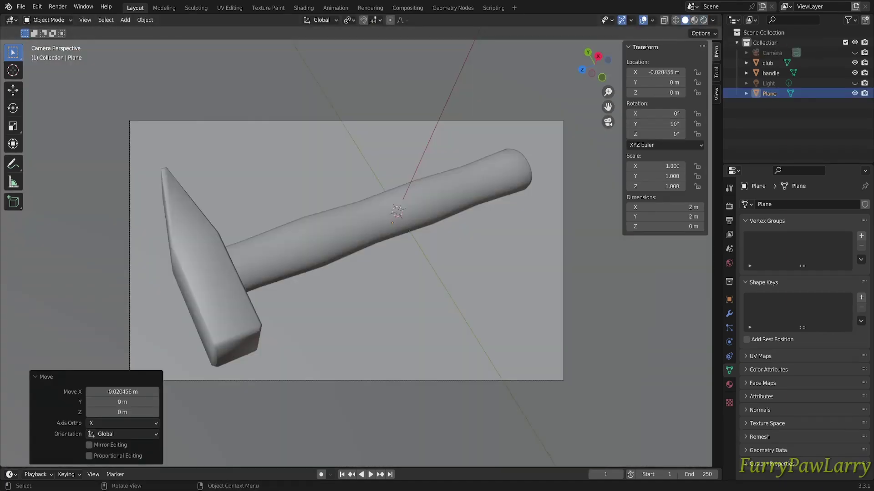
Scale the handle along X and nudge the camera slightly around the hammer
click(357, 214)
key(s)
key(x)
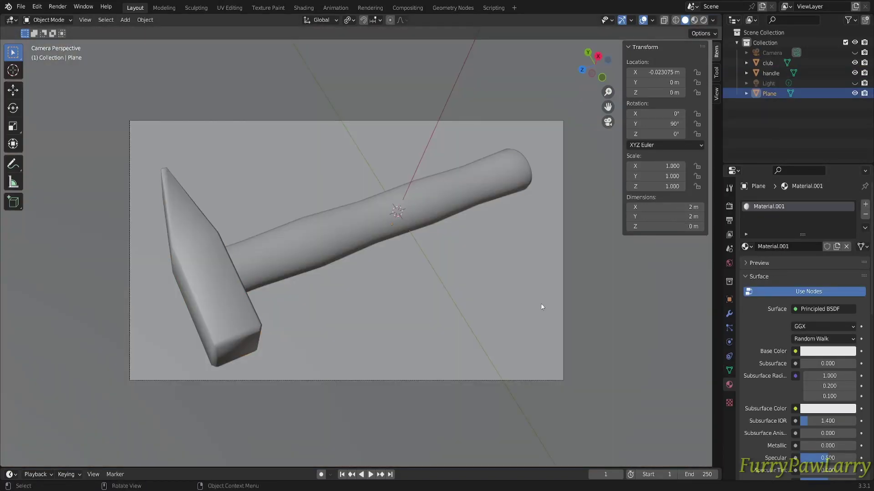
click(563, 269)
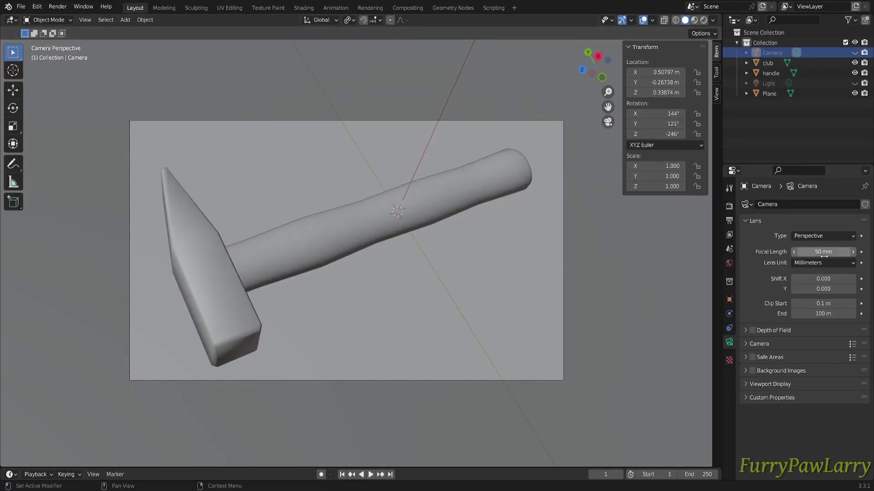
middle_drag(569, 192, 594, 178)
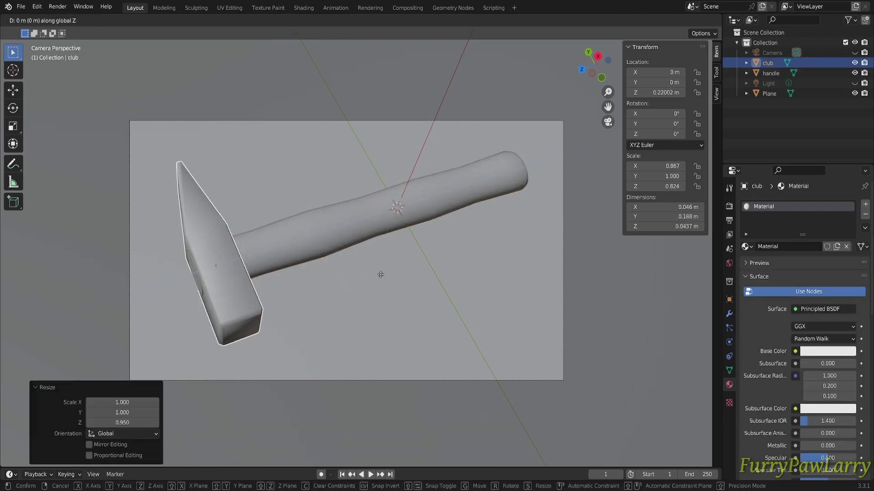
Move the hammer head along Z and return to the camera view
key(g)
key(z)
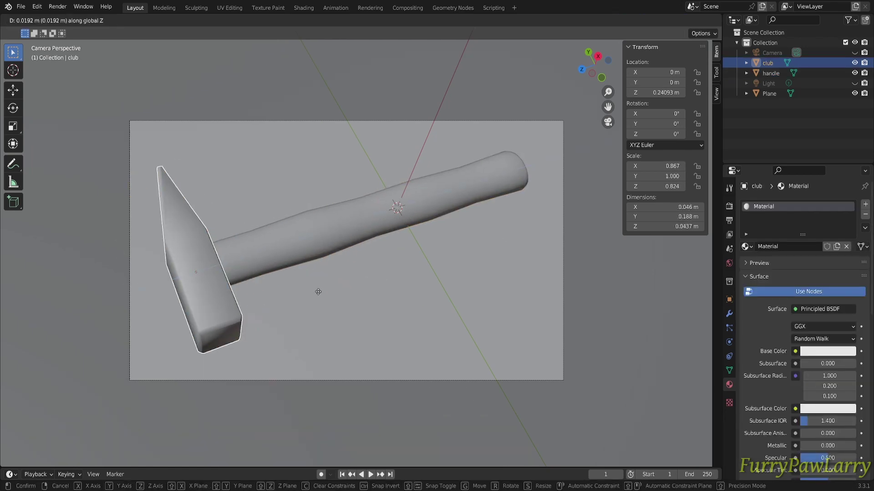
middle_drag(515, 225, 550, 180)
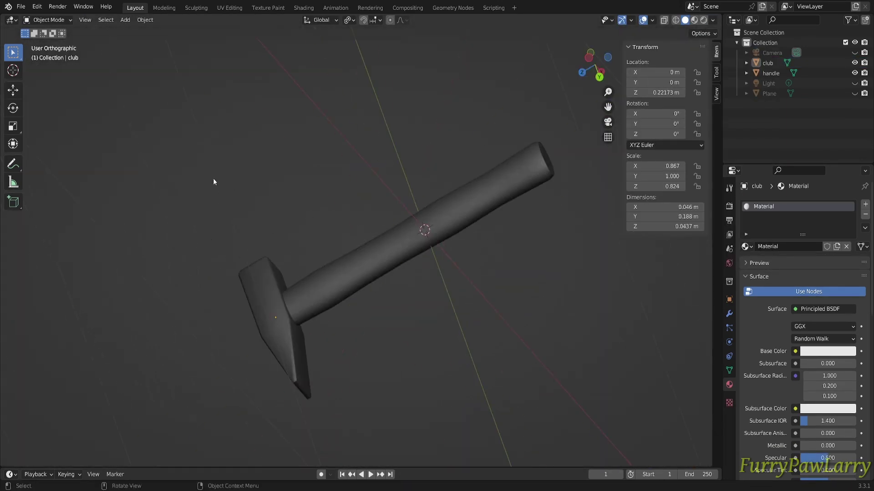
middle_drag(213, 181, 195, 276)
key(KP_0)
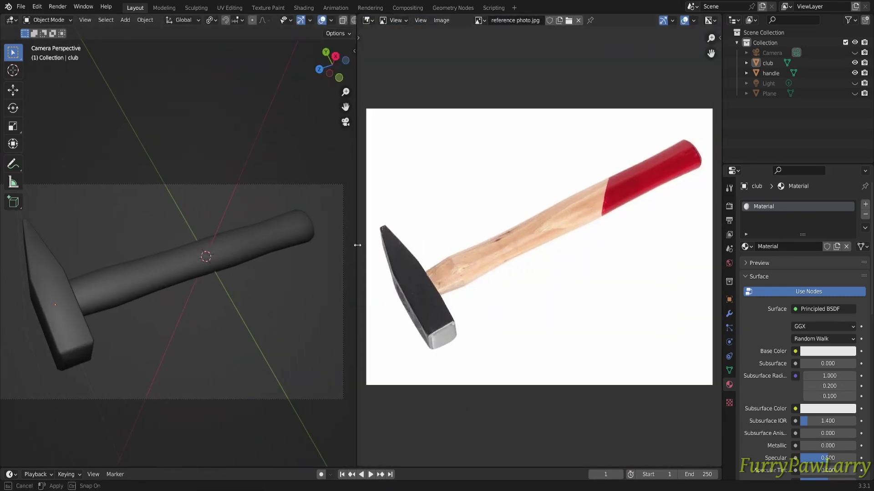
Rescale the hammer head with its Y length locked, then lengthen the handle
key(Home)
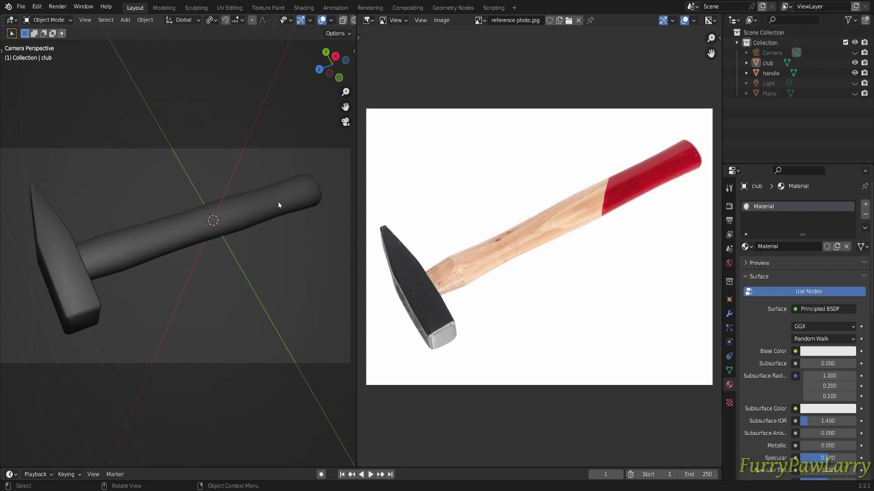
click(68, 283)
key(s)
key(shift+y)
click(152, 283)
click(196, 248)
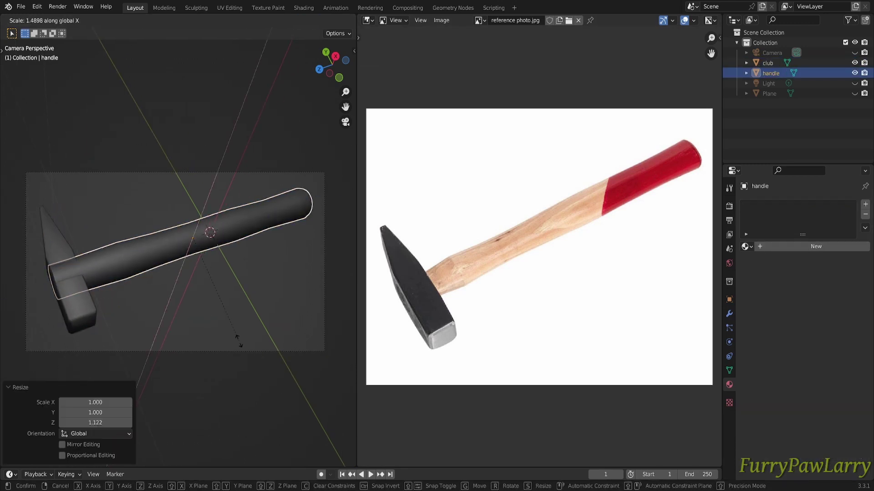
click(238, 340)
Align the camera to the top view and move it closer to frame the hammer
click(782, 52)
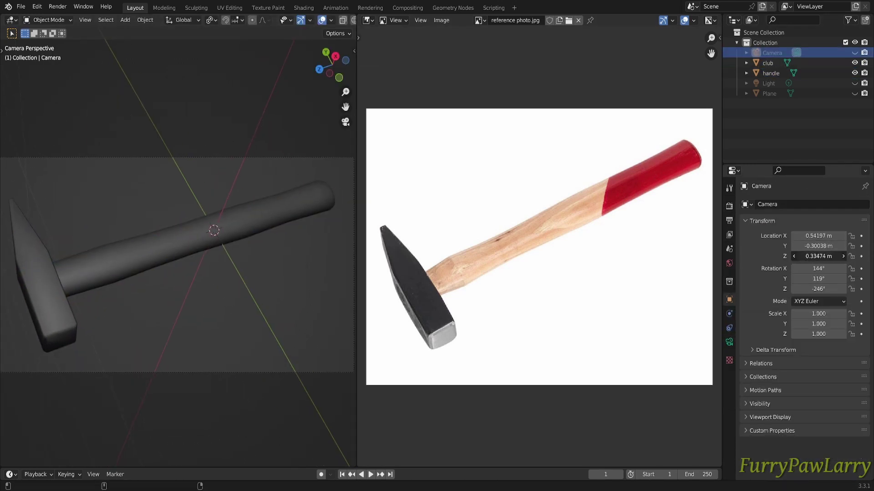
scroll(137, 308, down, 2)
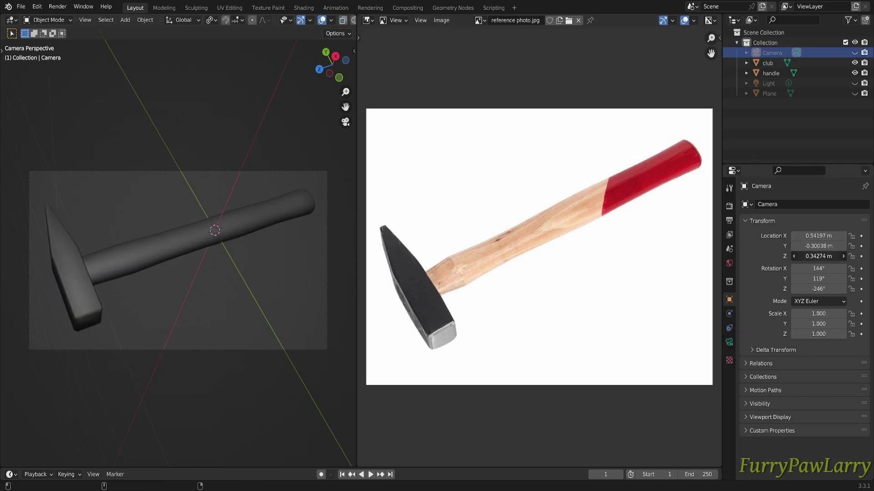
scroll(247, 263, up, 3)
scroll(248, 264, down, 3)
key(KP_7)
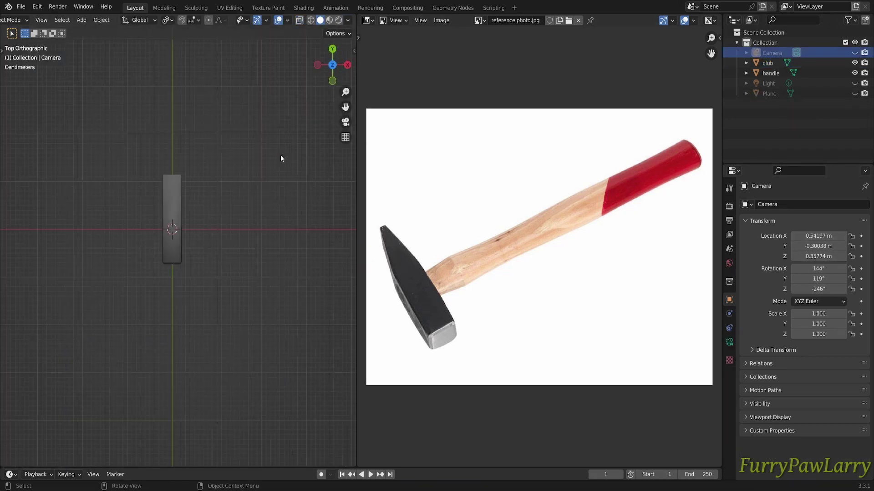
key(ctrl+alt+KP_0)
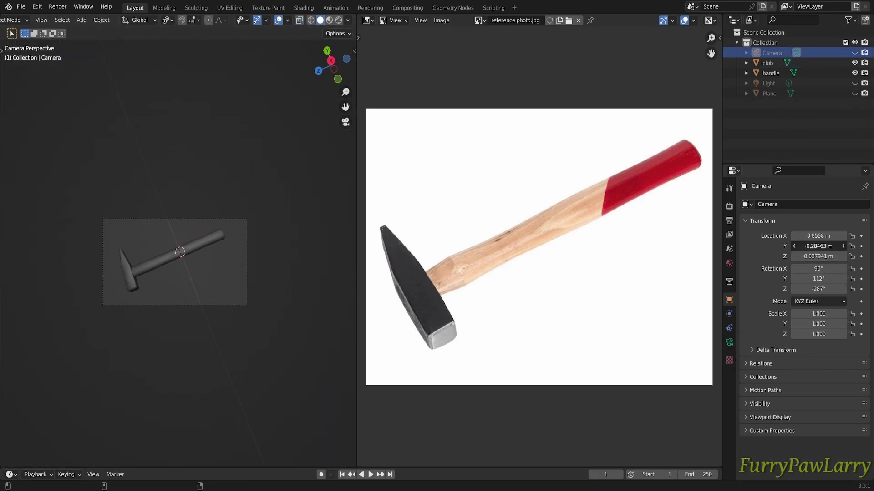
drag(818, 246, 828, 245)
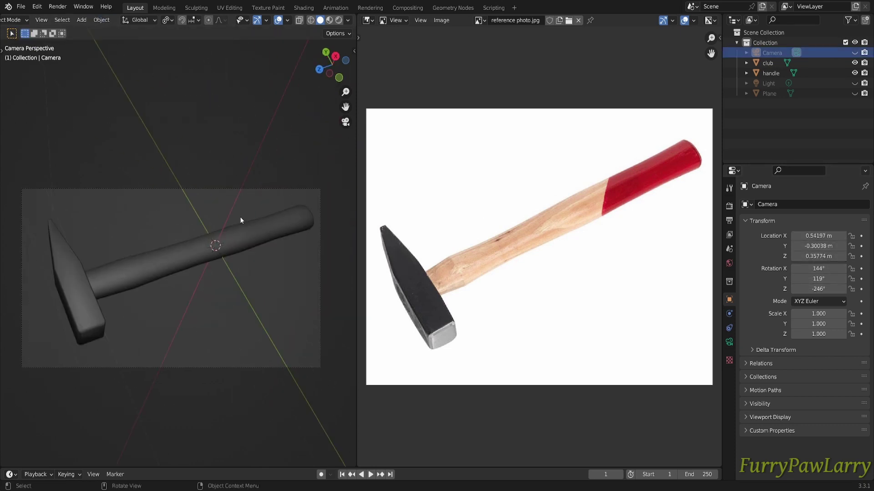
click(239, 217)
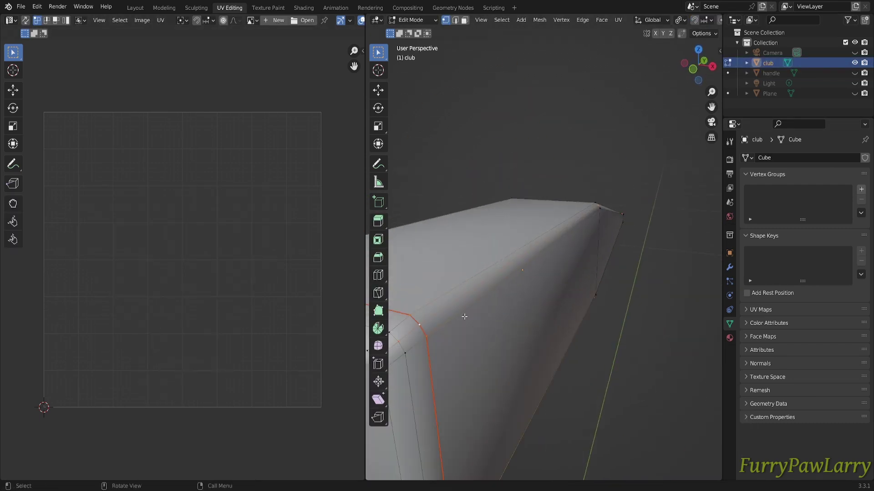
Select all of the hammer head's mesh, unwrap it, and turn on UV Display Stretch
mouse_move(465, 315)
middle_down()
mouse_move(620, 353)
mouse_move(566, 276)
mouse_move(571, 242)
mouse_move(634, 328)
mouse_move(557, 226)
mouse_move(549, 322)
middle_up()
key(a)
key(u)
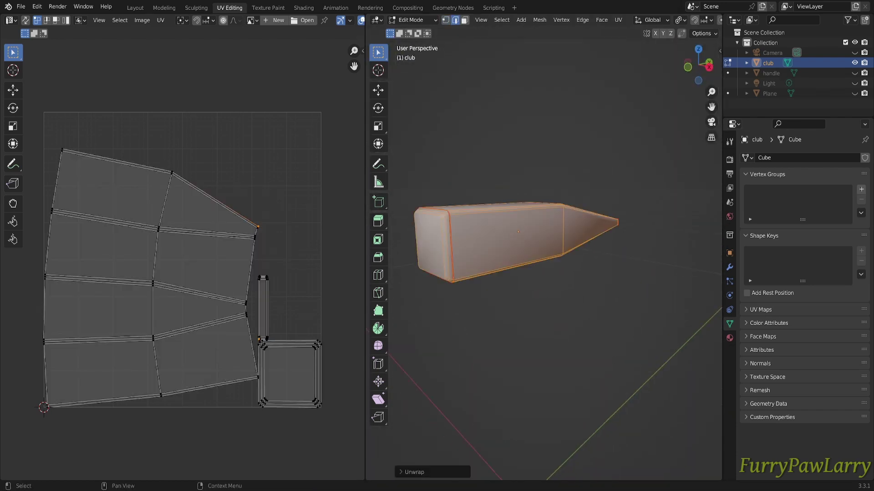
scroll(273, 20, down, 3)
click(316, 20)
click(257, 172)
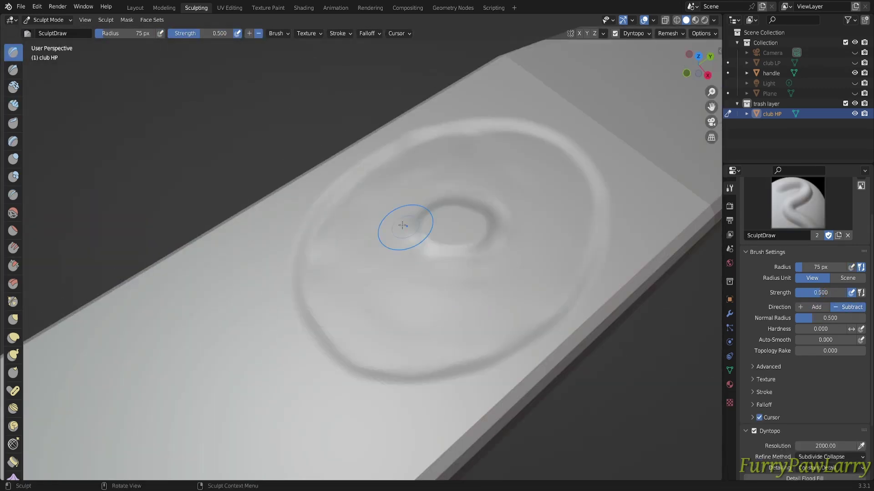
Orbit around the sculpted ring on club HP from low and angled views
mouse_move(403, 225)
middle_down()
mouse_move(357, 250)
mouse_move(380, 327)
mouse_move(415, 279)
mouse_move(296, 281)
middle_up()
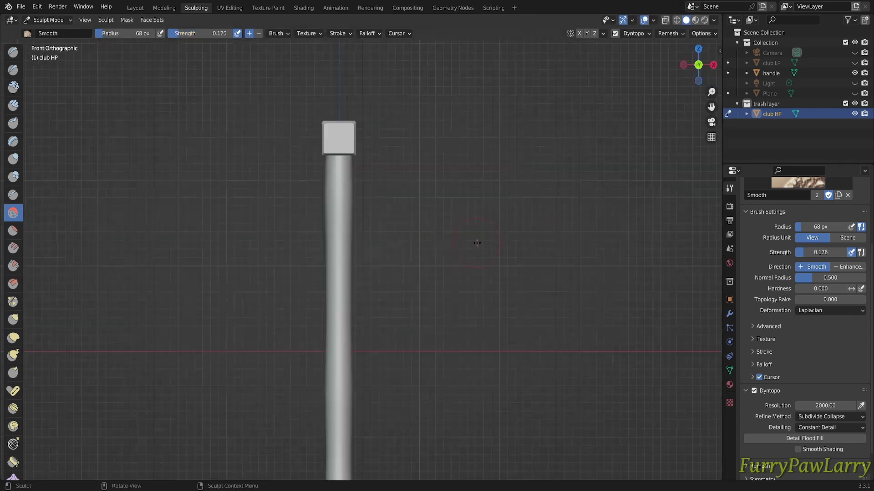
mouse_move(258, 427)
middle_down()
mouse_move(365, 227)
mouse_move(422, 307)
middle_up()
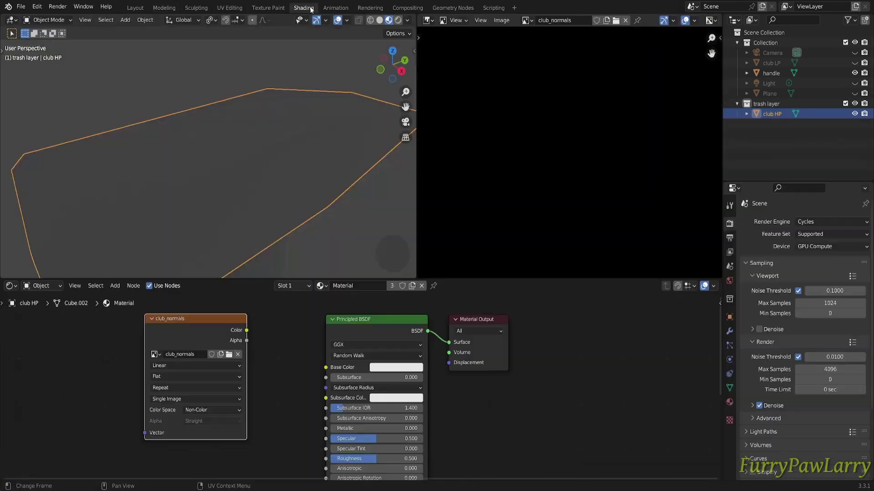
Set Bake Type to Normal and bake club HP's detail onto club LP
middle_drag(236, 145, 813, 237)
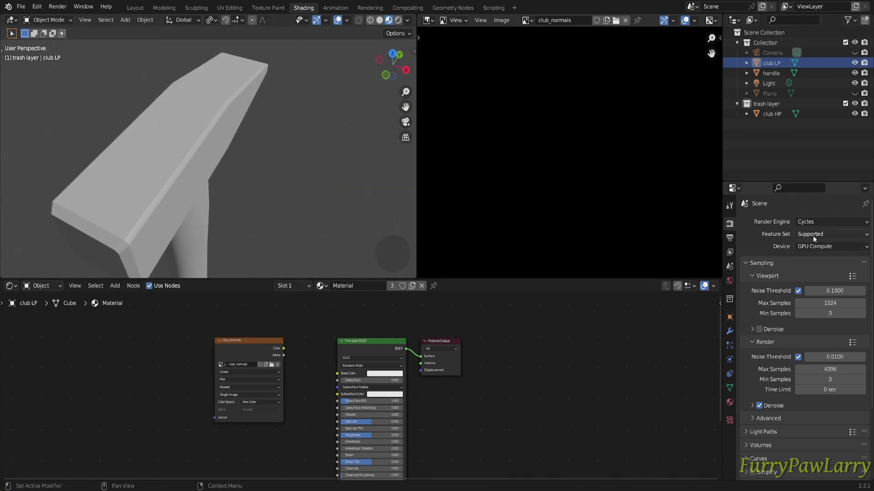
scroll(773, 328, down, 10)
scroll(750, 346, down, 5)
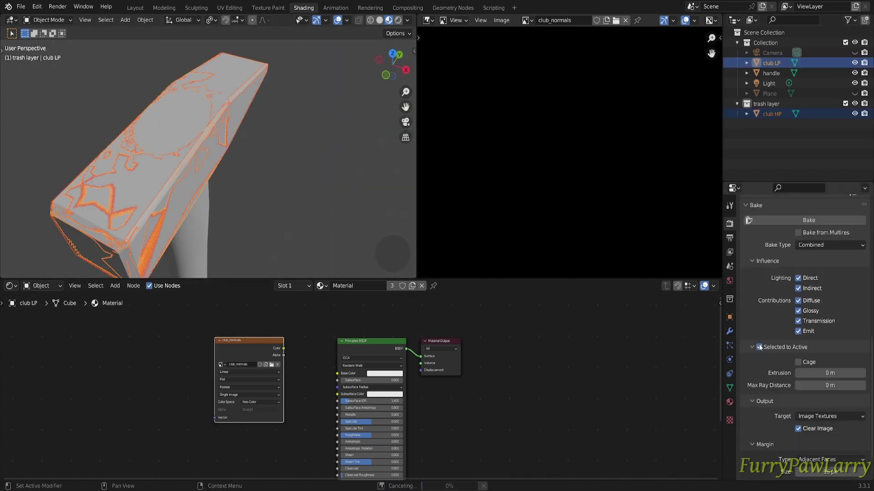
click(813, 247)
click(805, 303)
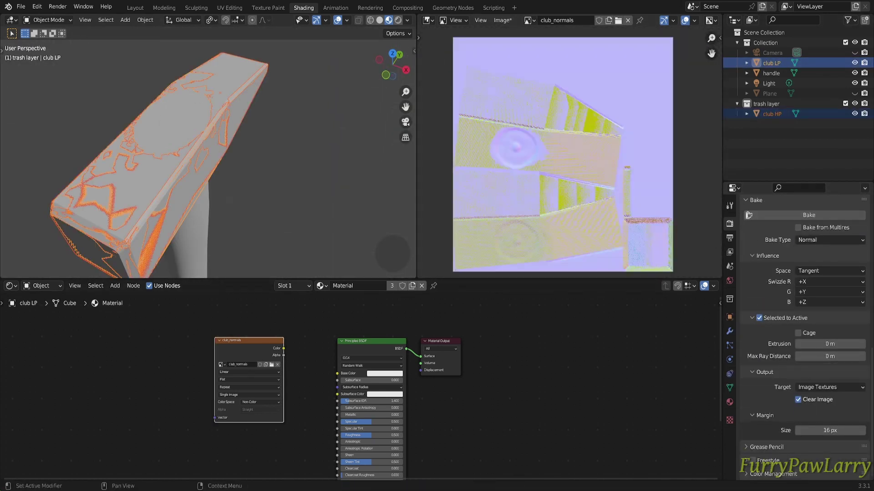
alt+middle_drag(237, 136, 276, 133)
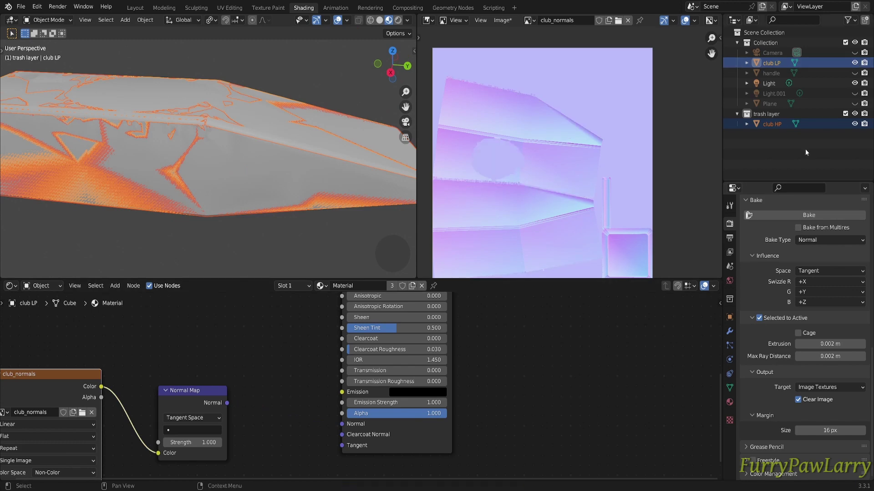
click(779, 215)
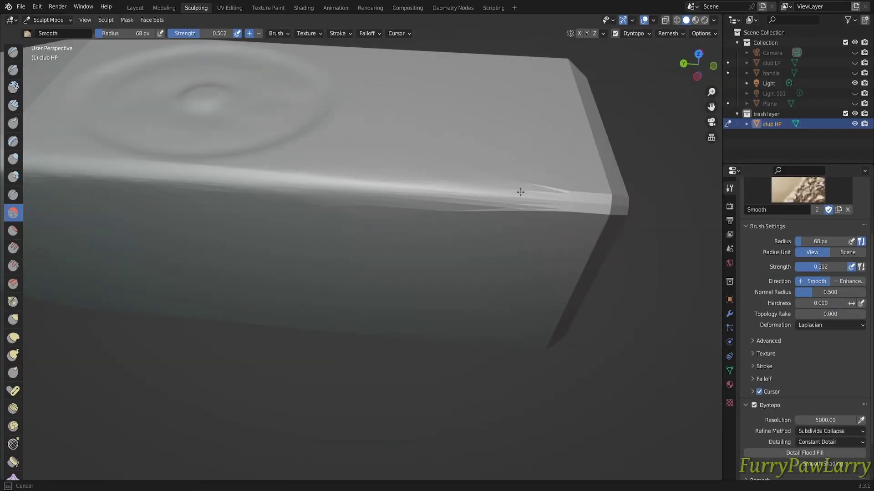
Inspect the refined ring on the high-poly club and save the baked club_normals image
middle_drag(521, 192, 343, 312)
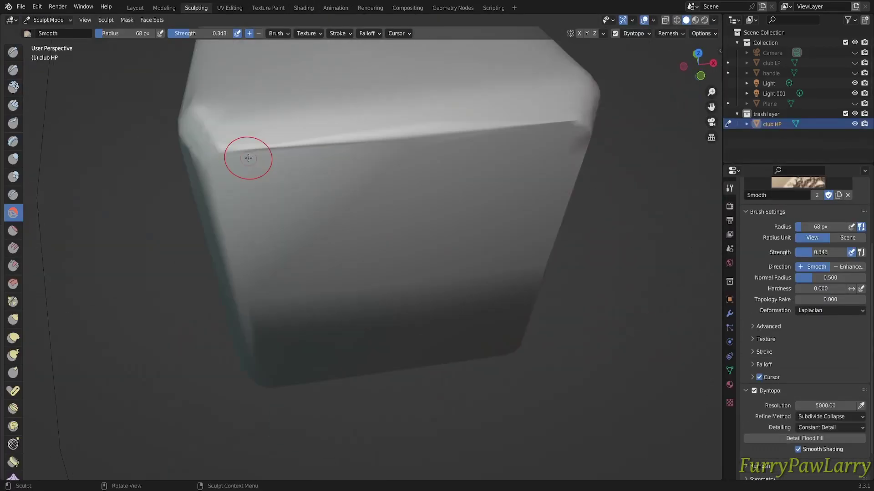
mouse_move(248, 158)
middle_down()
mouse_move(403, 272)
mouse_move(381, 235)
mouse_move(450, 299)
middle_up()
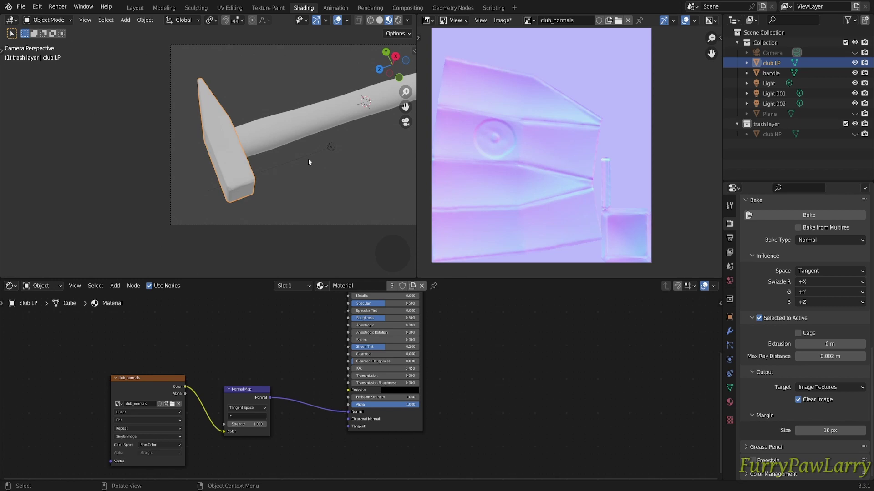
scroll(308, 162, up, 3)
click(502, 20)
click(542, 111)
Check the whole hammer through the scene camera, then select the low-poly club head
scroll(318, 386, up, 3)
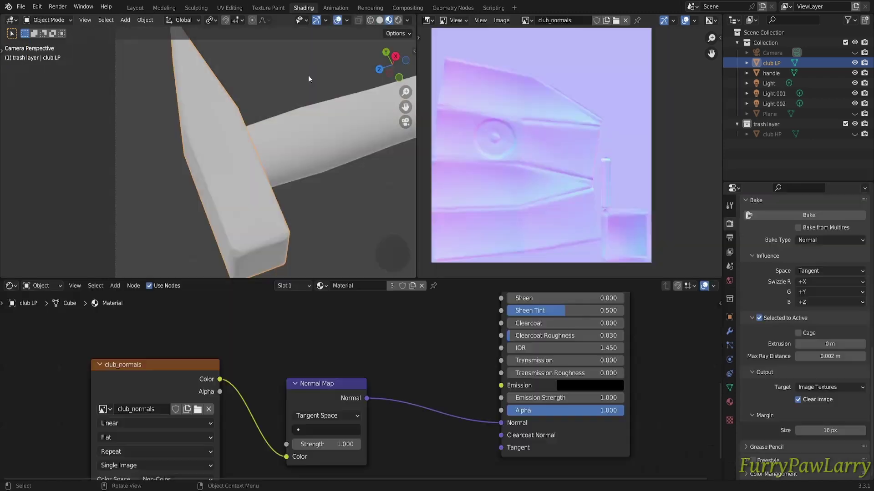
middle_drag(337, 222, 228, 136)
scroll(228, 137, down, 4)
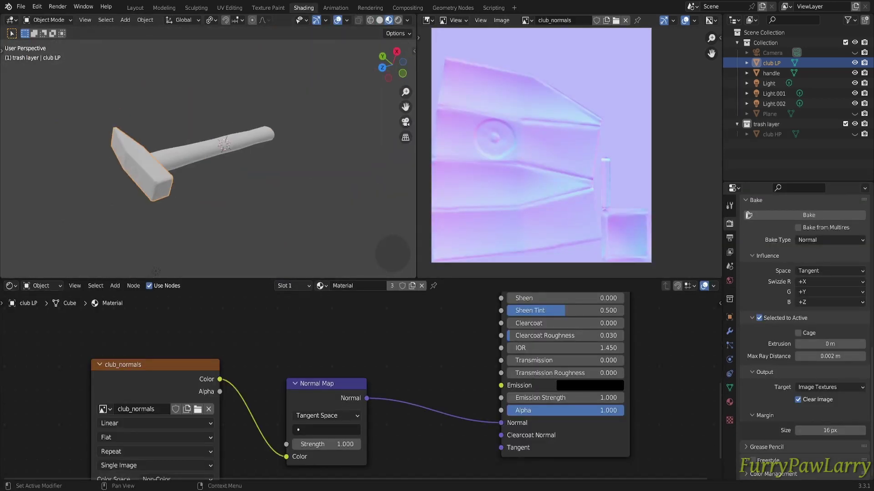
click(769, 113)
key(KP_0)
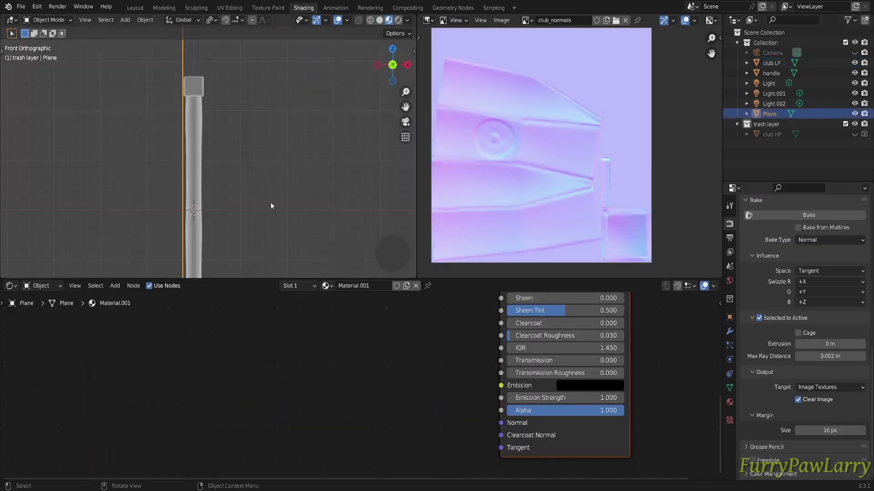
middle_drag(318, 387, 246, 387)
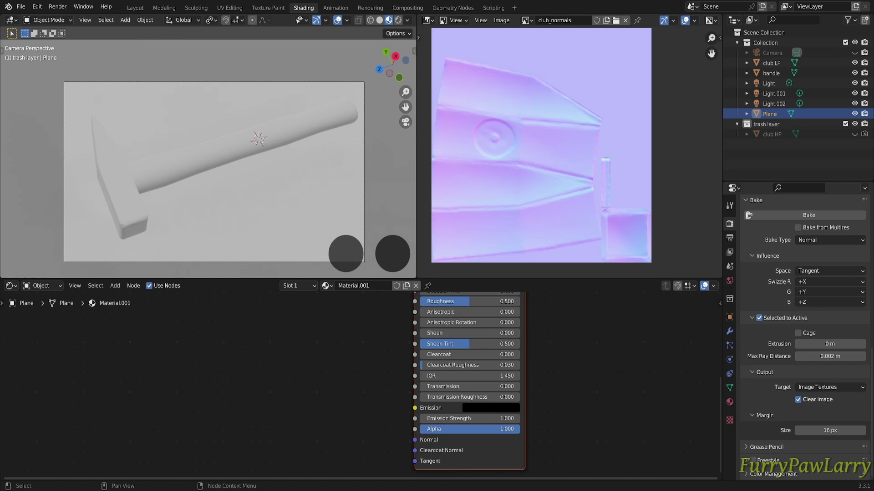
middle_drag(205, 159, 254, 137)
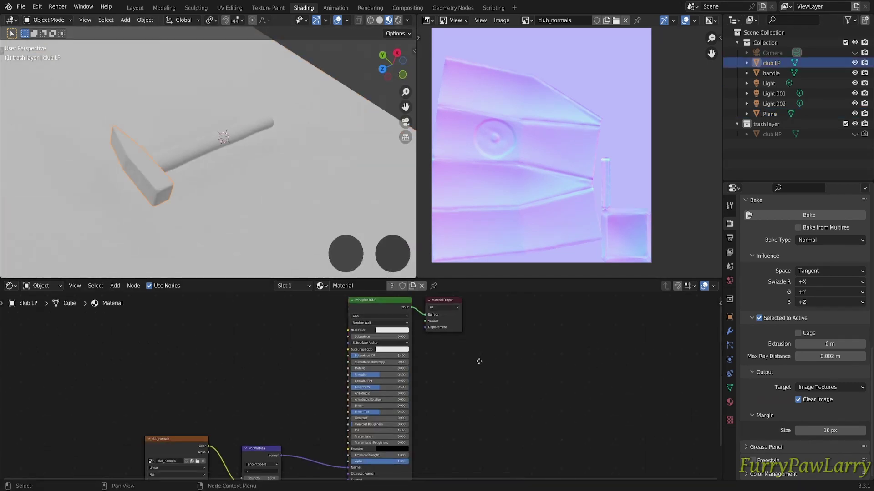
click(771, 73)
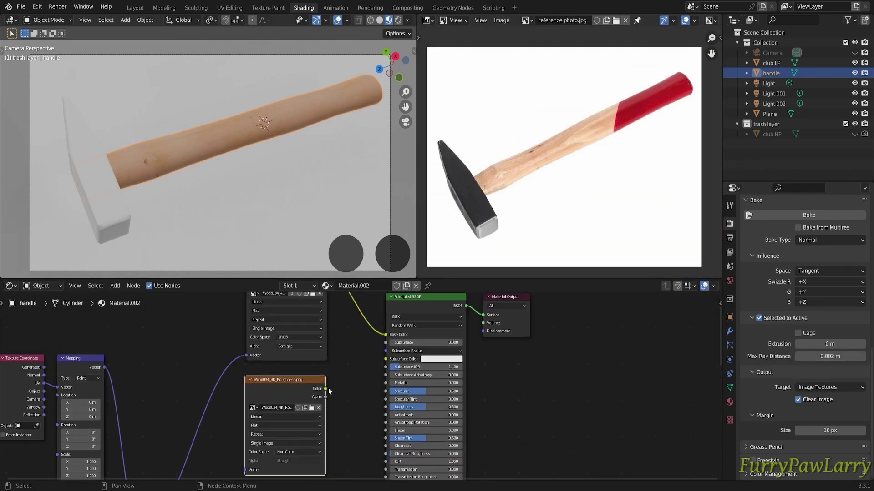
Rearrange the Wood034 image texture and Multiply nodes in the handle material, then check in solid shading
drag(276, 374, 308, 337)
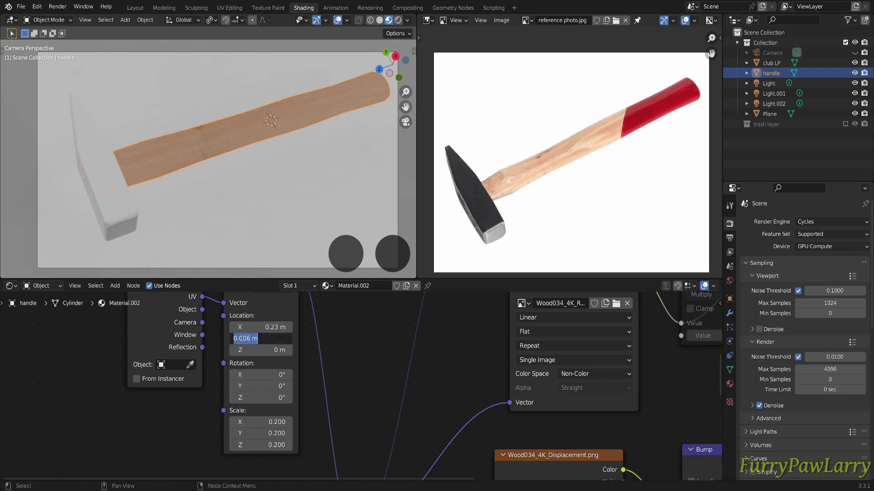
scroll(359, 378, down, 3)
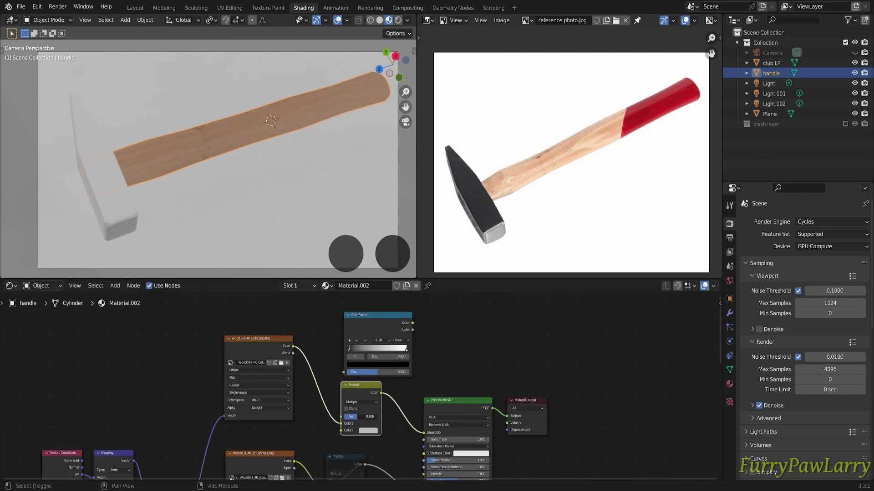
click(420, 362)
scroll(353, 359, up, 2)
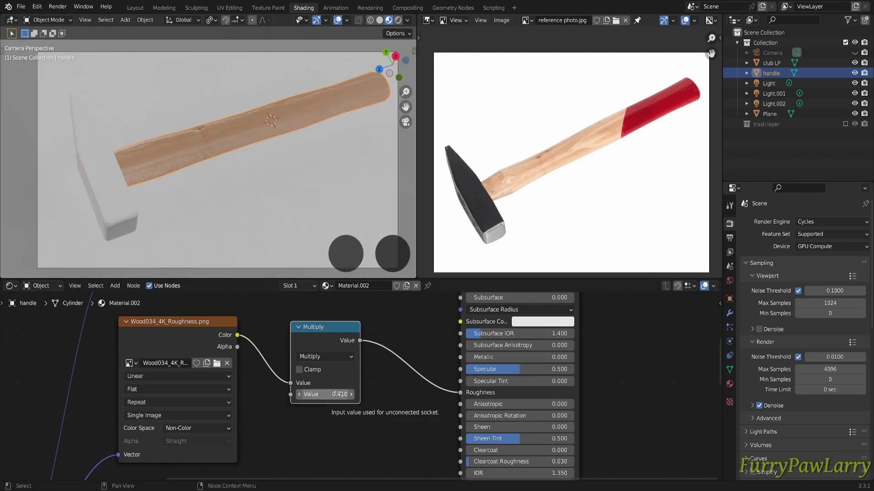
key(z)
middle_drag(253, 141, 331, 224)
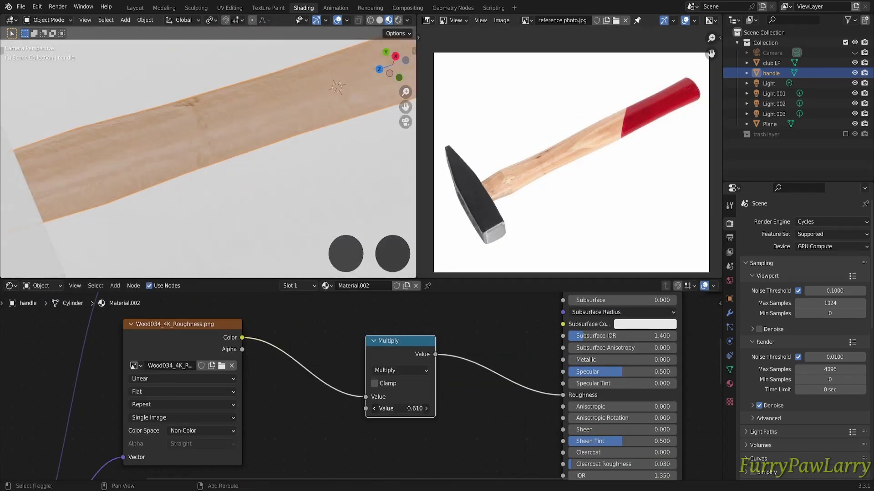
Set the roughness multiplier to 0.750, position the reflection light, and give it 6000 Blackbody temperature
click(392, 409)
key(BackSpace)
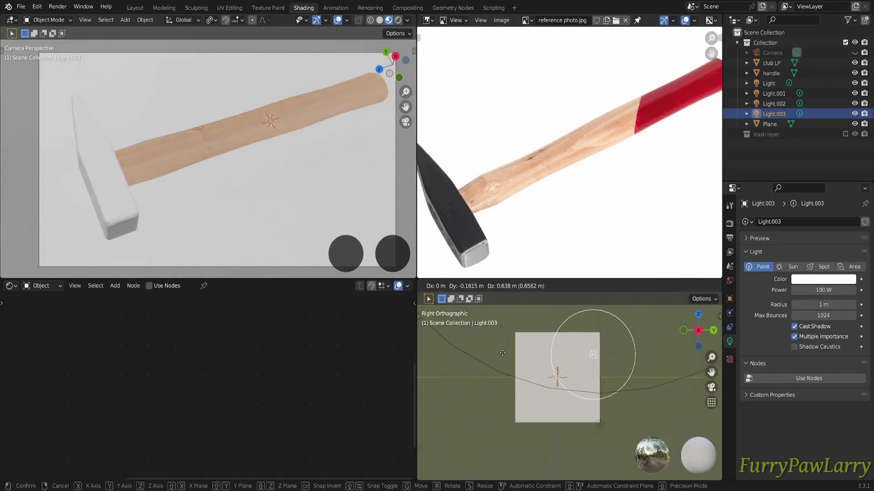
key(g)
click(529, 345)
text(reflection light)
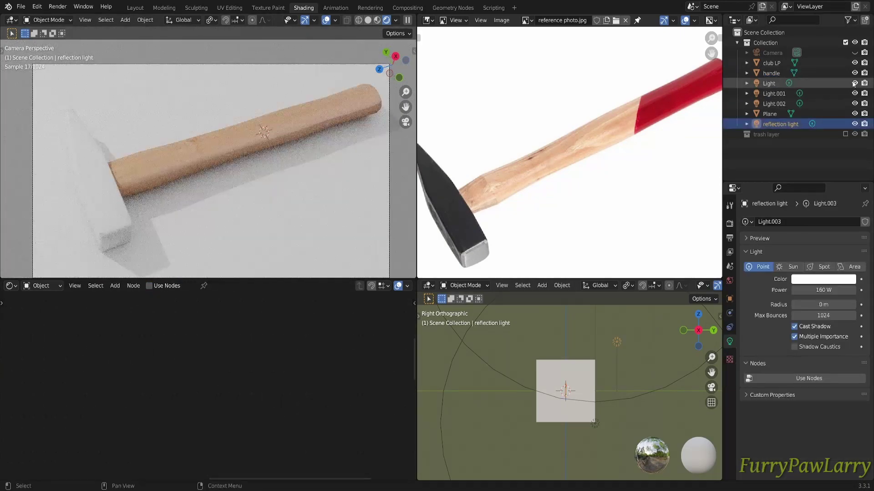
mouse_move(565, 400)
middle_down()
mouse_move(580, 419)
mouse_move(669, 418)
middle_up()
click(808, 378)
key(Return)
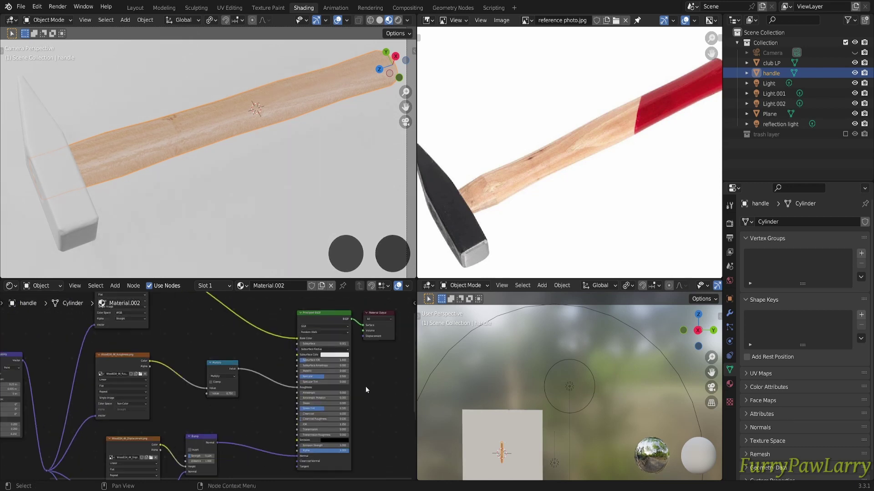
Save realistic_hammer.blend and switch to Texture Paint to paint the red_mask
key(ctrl+s)
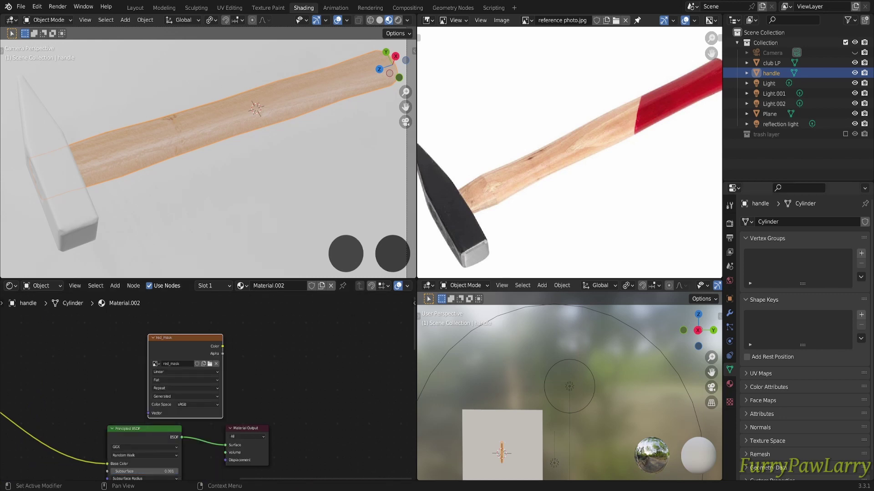
scroll(293, 375, down, 4)
click(268, 8)
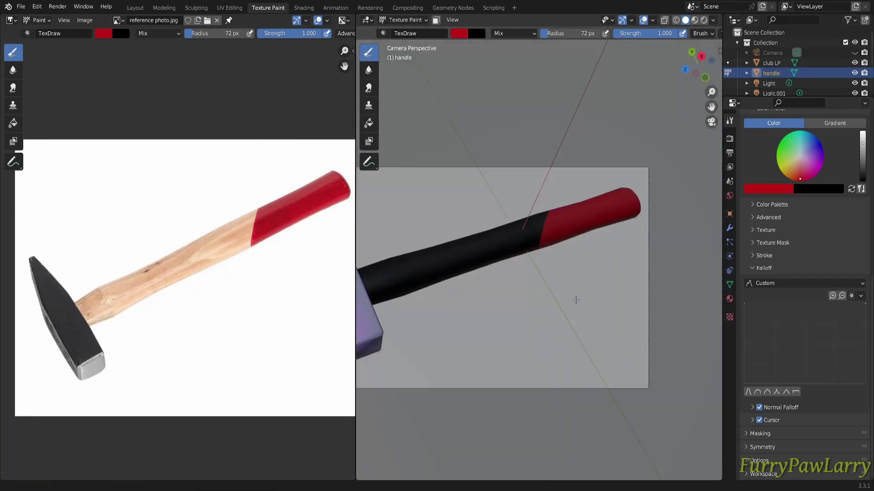
Swap paint colours, paint red_mask over the handle tip, and inspect the mask nodes
key(x)
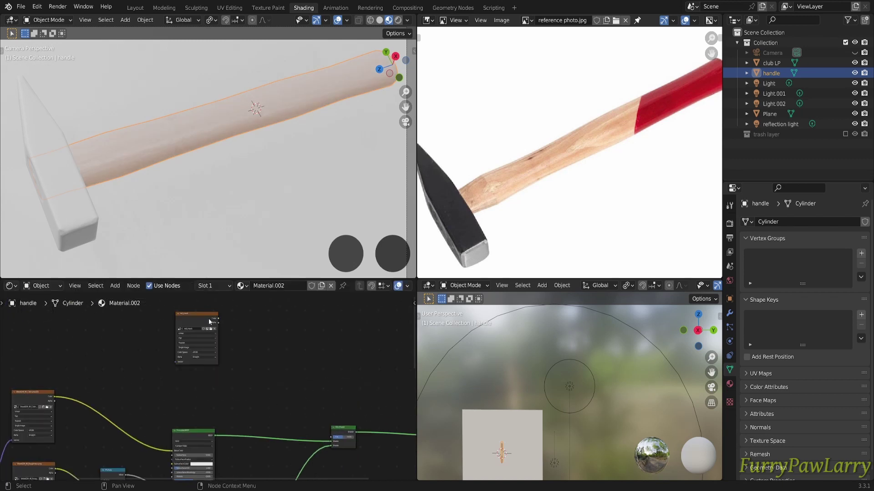
scroll(325, 395, down, 2)
middle_drag(260, 368, 178, 335)
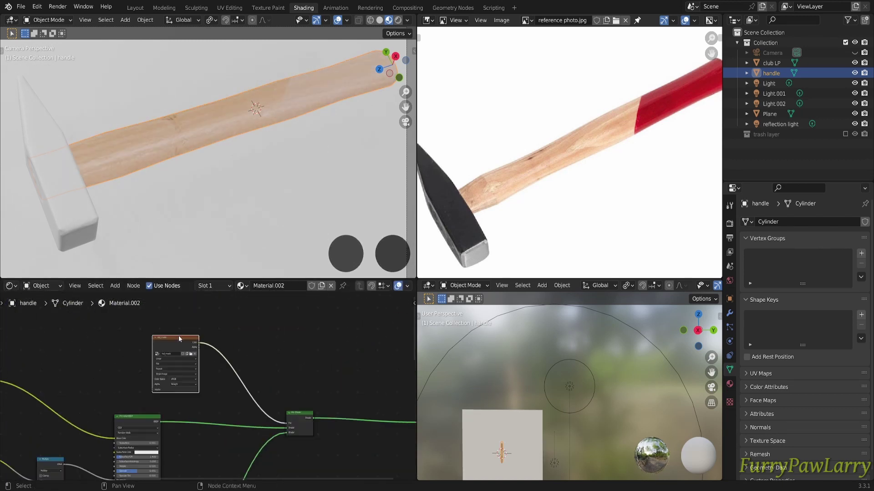
middle_drag(278, 342, 209, 396)
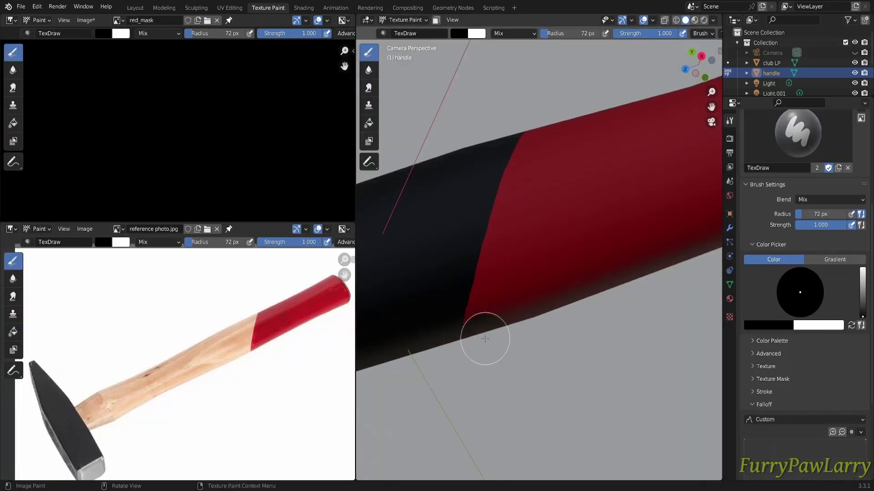
mouse_move(526, 181)
middle_down()
mouse_move(656, 260)
mouse_move(654, 195)
mouse_move(603, 254)
mouse_move(581, 440)
mouse_move(572, 230)
mouse_move(494, 88)
middle_up()
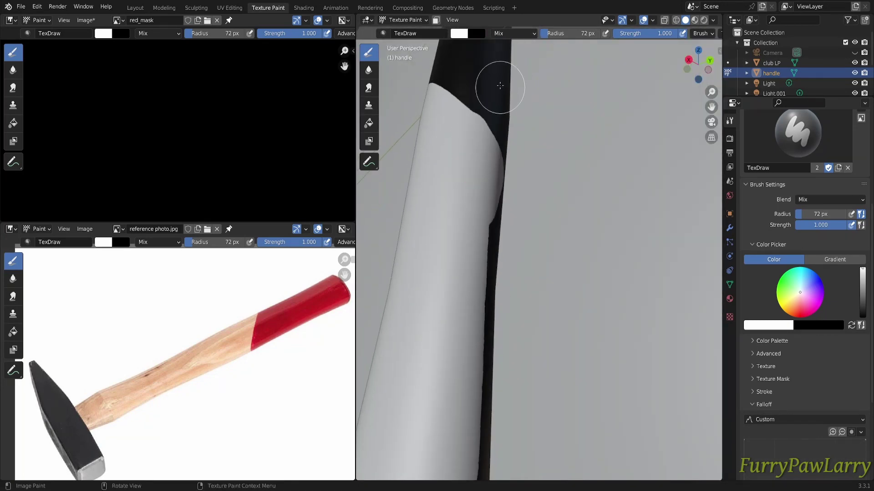
key(KP_0)
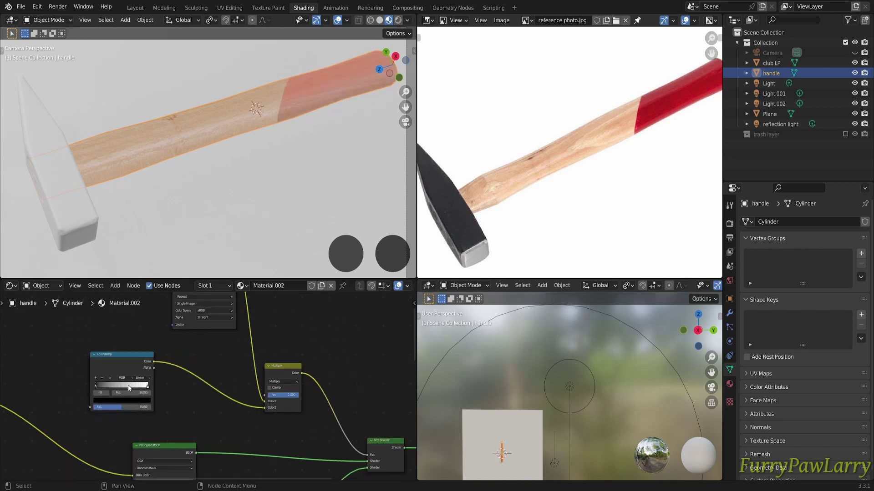
Check the Principled BSDF's red Base Color and the ColorRamp feeding the red_mask Multiply
scroll(282, 348, down, 3)
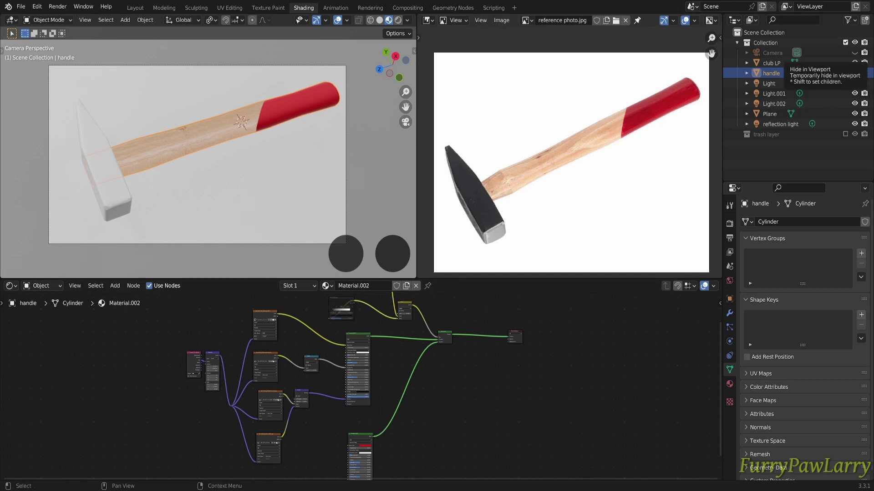
scroll(300, 321, up, 2)
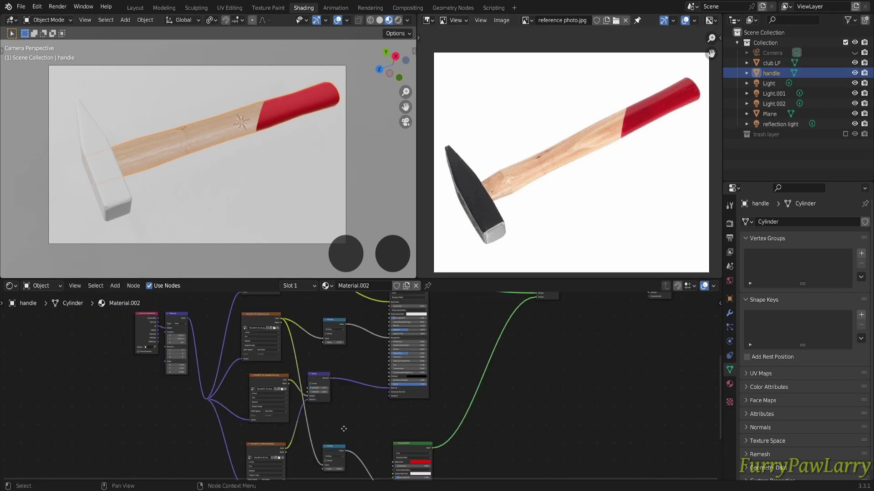
scroll(418, 405, up, 3)
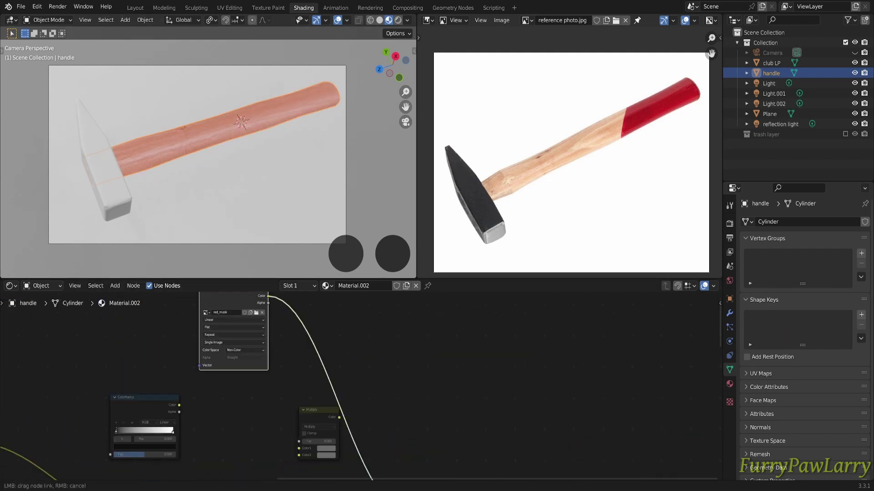
middle_drag(342, 465, 262, 445)
click(412, 381)
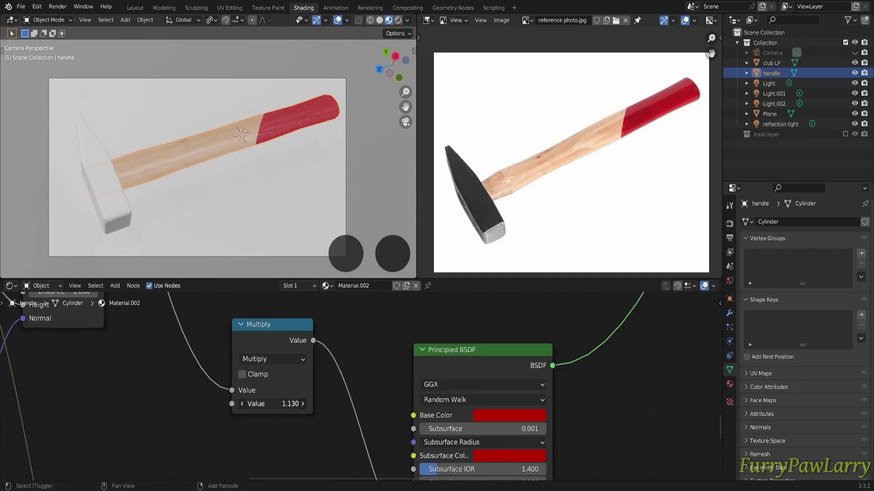
click(510, 415)
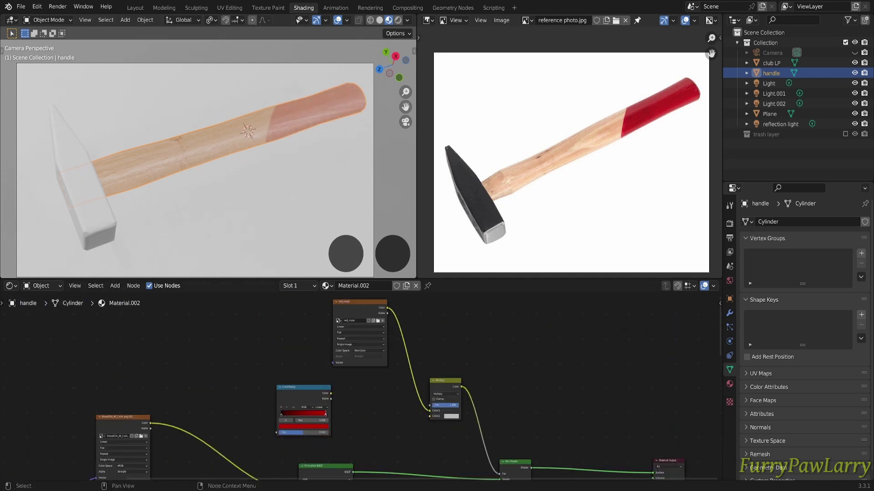
scroll(433, 420, up, 2)
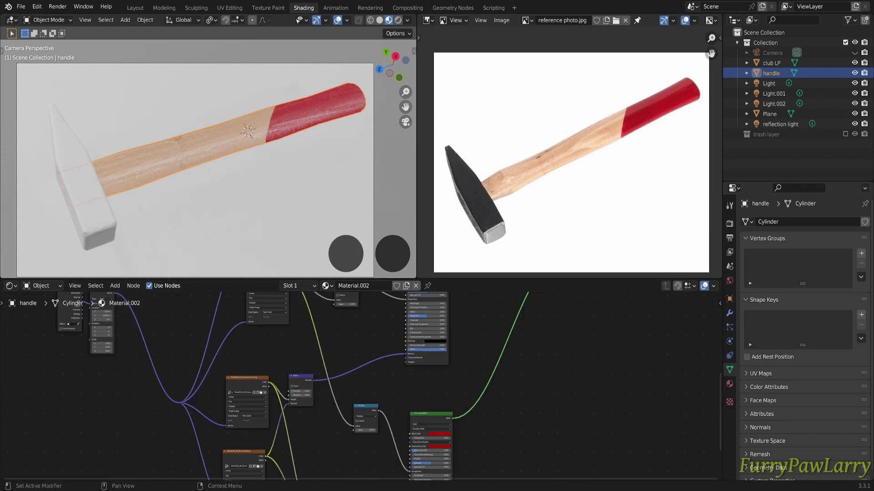
scroll(441, 414, up, 5)
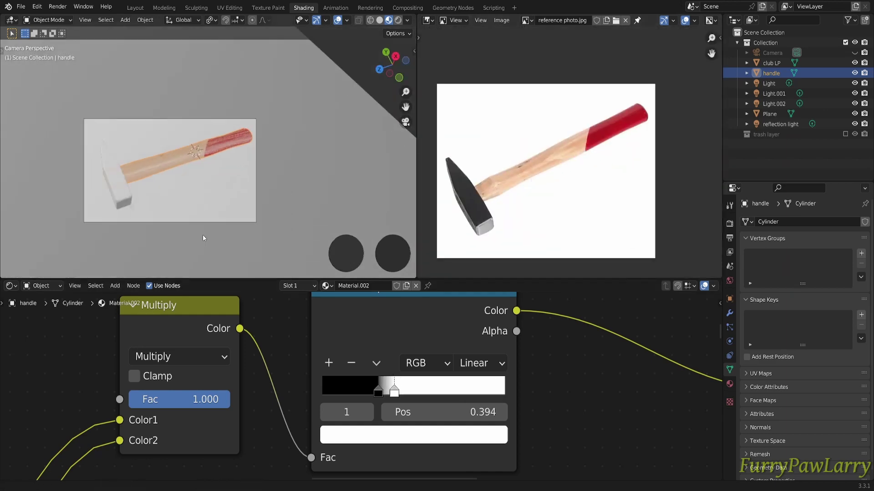
Slide the ColorRamp's black and red stops to reshape the wear gradient
drag(322, 392, 404, 394)
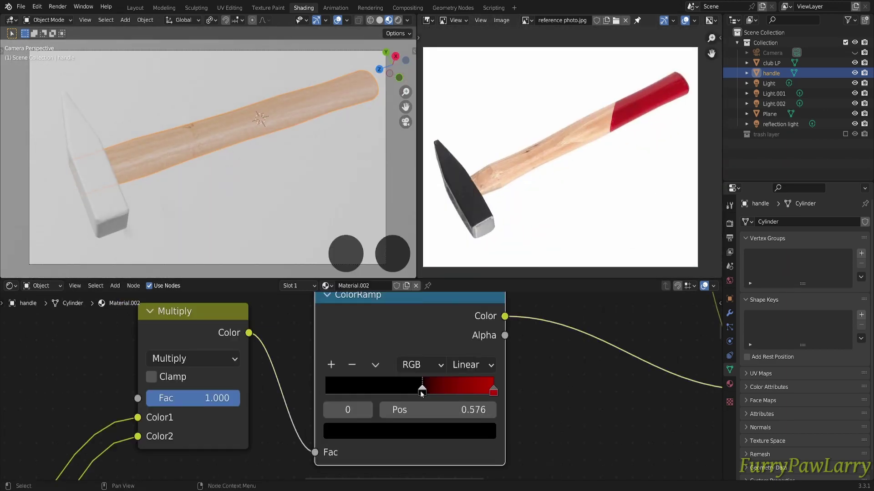
scroll(422, 392, down, 2)
scroll(544, 412, down, 3)
middle_drag(544, 411, 710, 362)
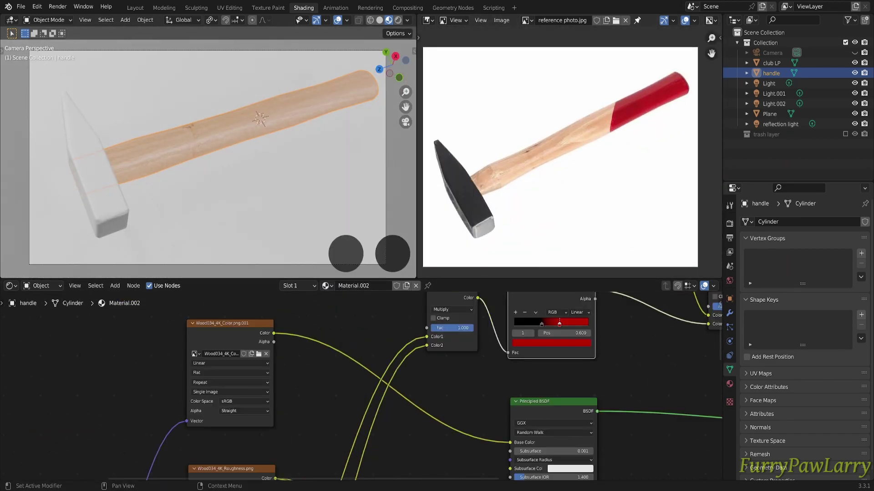
Link red_mask into the Multiply node's Color1 and lower the Multiply factor
middle_drag(551, 325, 449, 448)
scroll(448, 409, up, 3)
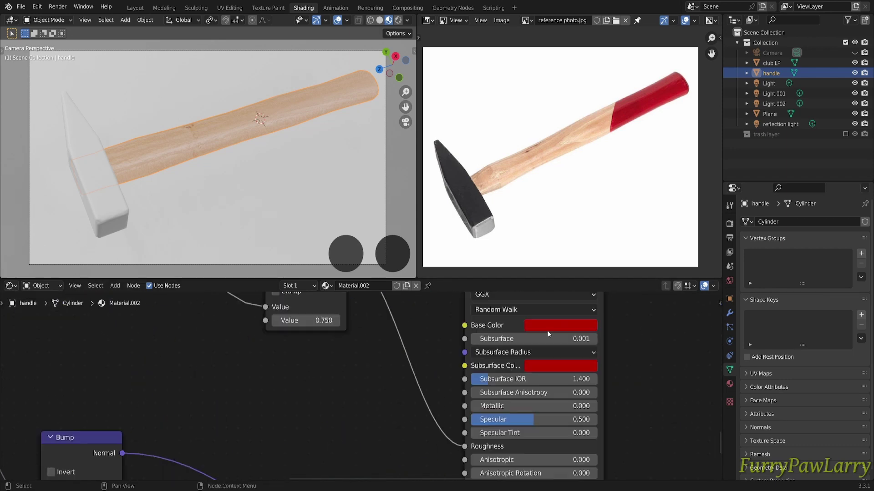
scroll(449, 409, down, 4)
scroll(575, 362, up, 2)
click(575, 362)
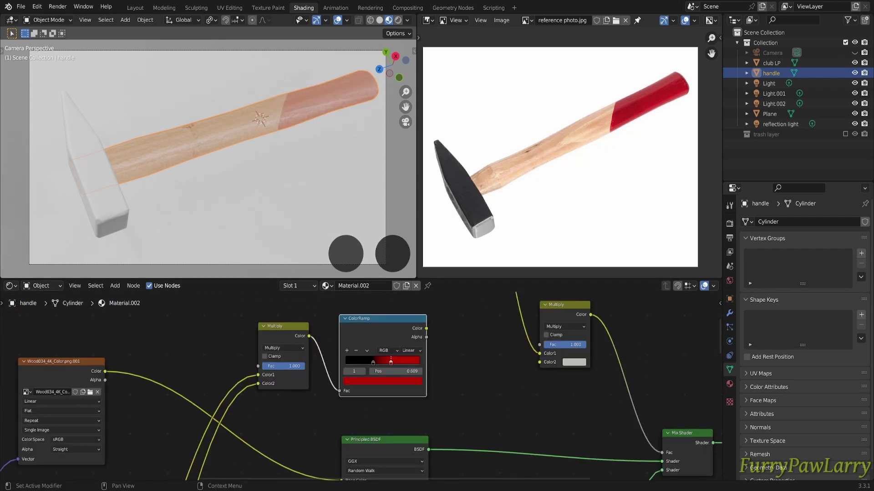
scroll(536, 375, down, 2)
middle_drag(536, 375, 394, 402)
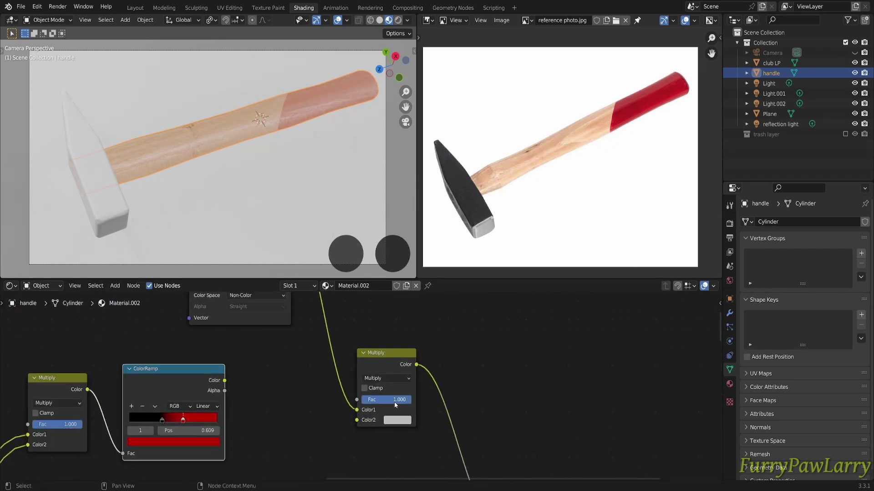
scroll(286, 346, up, 2)
key(ctrl+z)
scroll(456, 396, down, 3)
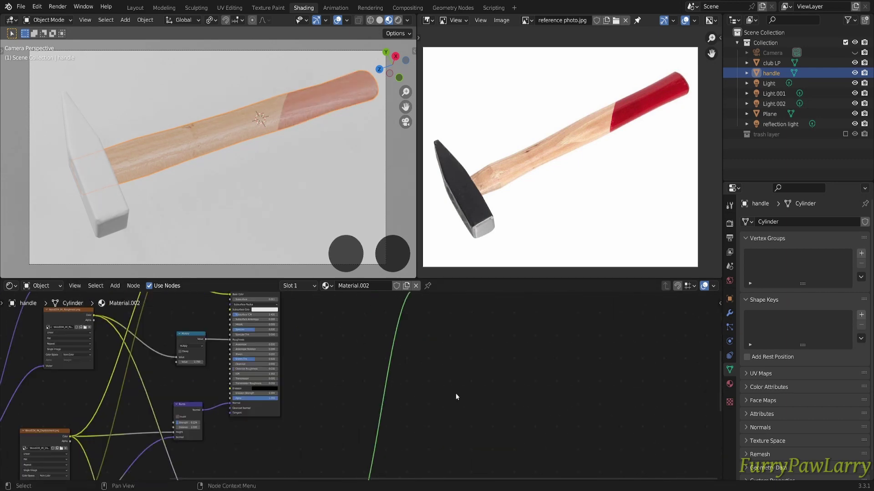
scroll(456, 396, up, 2)
drag(396, 392, 374, 391)
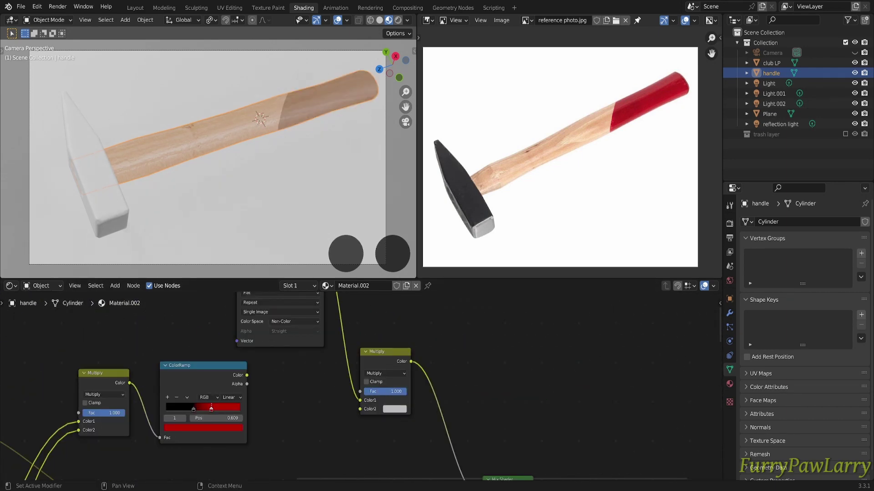
Feed the ColorRamp's colour output into the Multiply node
scroll(450, 409, up, 1)
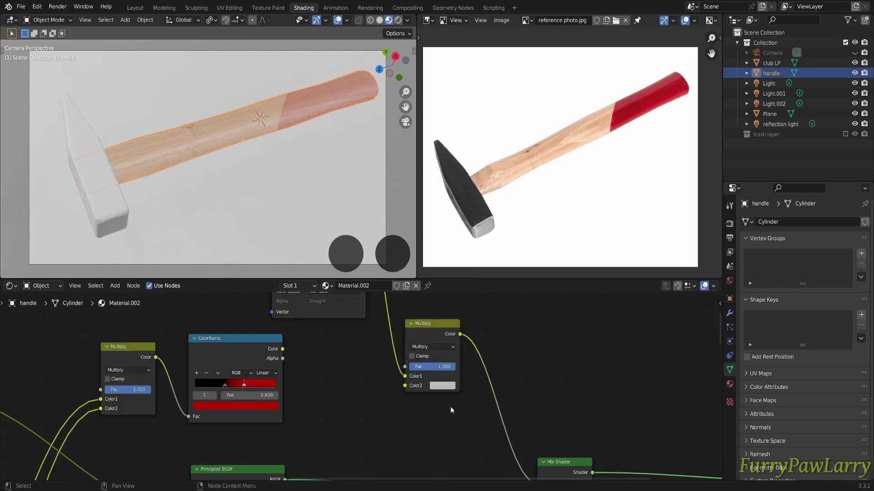
key(ctrl+z)
key(ctrl+z)
scroll(233, 390, up, 3)
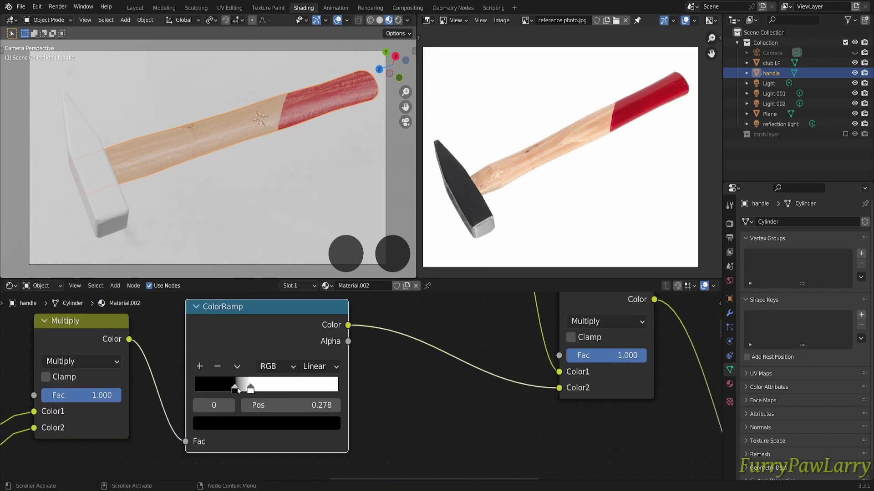
scroll(337, 386, down, 3)
scroll(337, 387, up, 2)
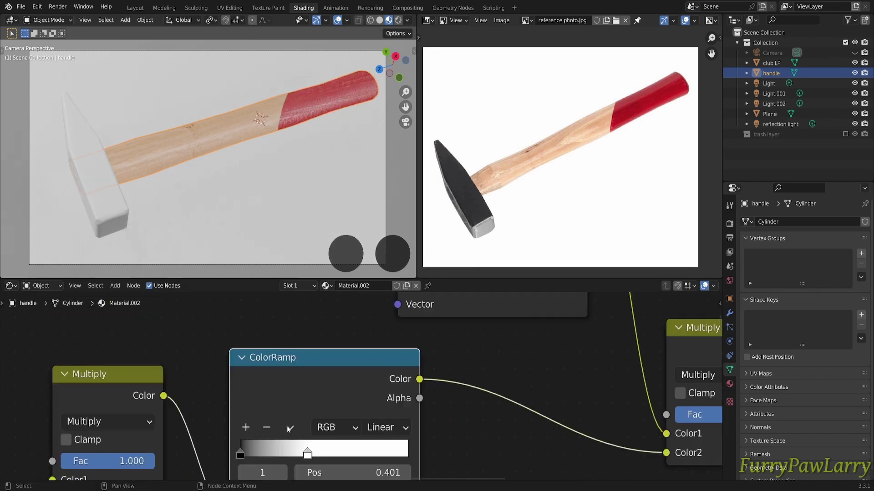
Fine-tune the ramp's black stop, right then back left, to balance the wood streaks
drag(302, 424, 392, 437)
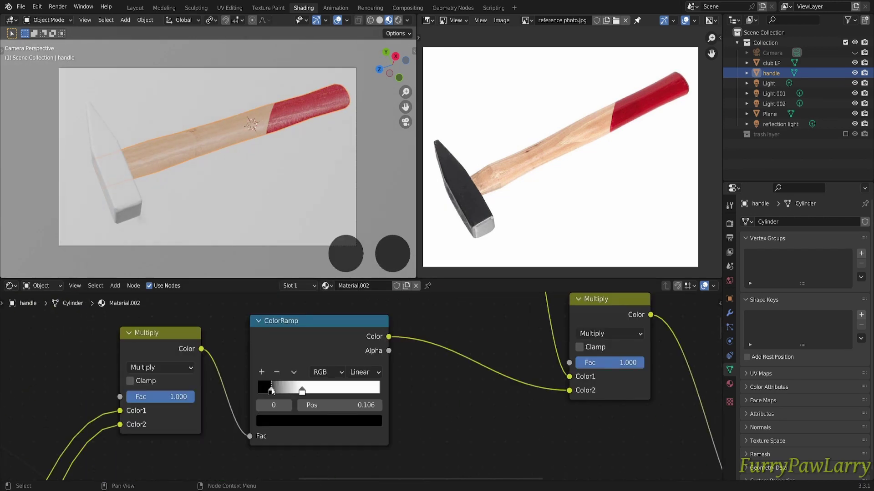
middle_drag(271, 392, 206, 383)
drag(207, 382, 226, 387)
middle_drag(215, 381, 356, 398)
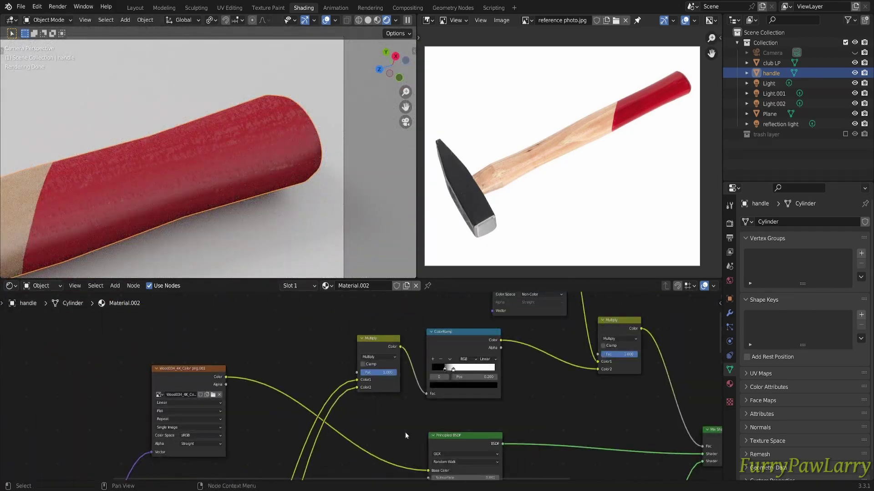
drag(447, 382, 452, 382)
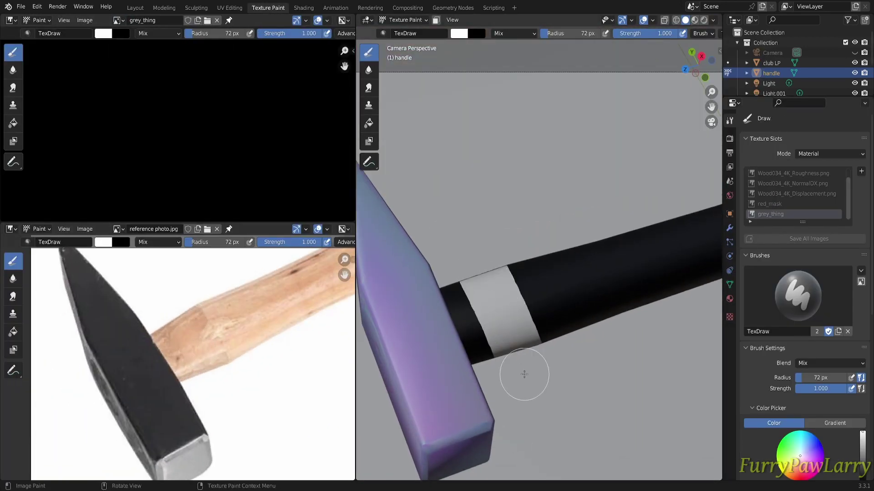
Swap to black paint, orbit to check the handle band, and frame the hammer
key(x)
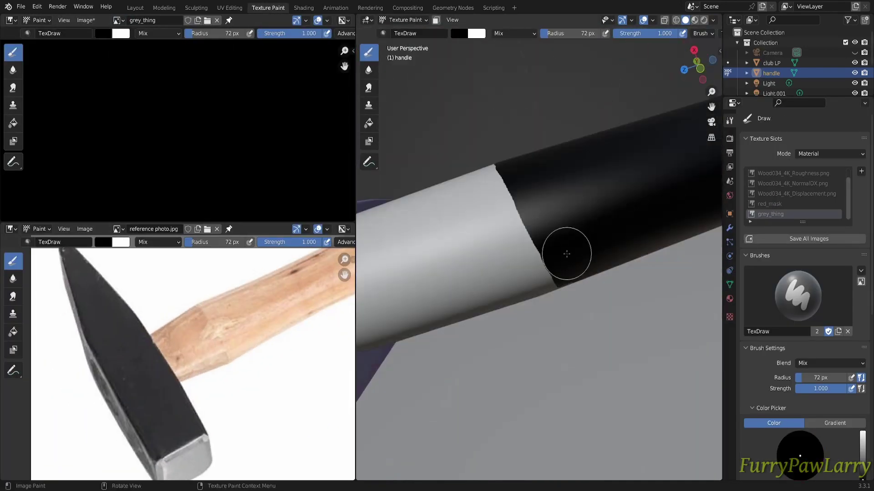
middle_drag(595, 244, 526, 202)
mouse_move(478, 231)
middle_down()
mouse_move(521, 273)
mouse_move(565, 244)
mouse_move(462, 241)
mouse_move(600, 211)
middle_up()
key(Home)
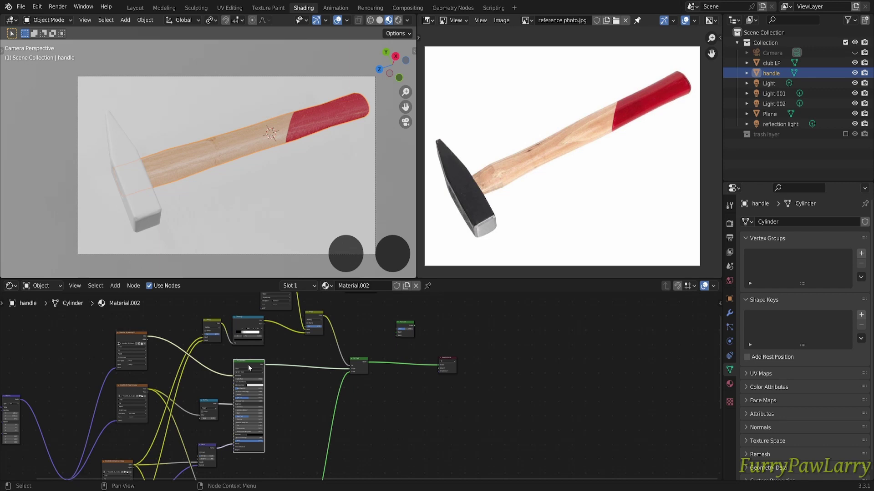
mouse_move(247, 365)
mouse_down()
mouse_move(484, 386)
mouse_move(241, 401)
mouse_up()
middle_drag(241, 400, 433, 445)
Weaken the light band's Multiply mix factor to 0.762
middle_drag(324, 437, 394, 370)
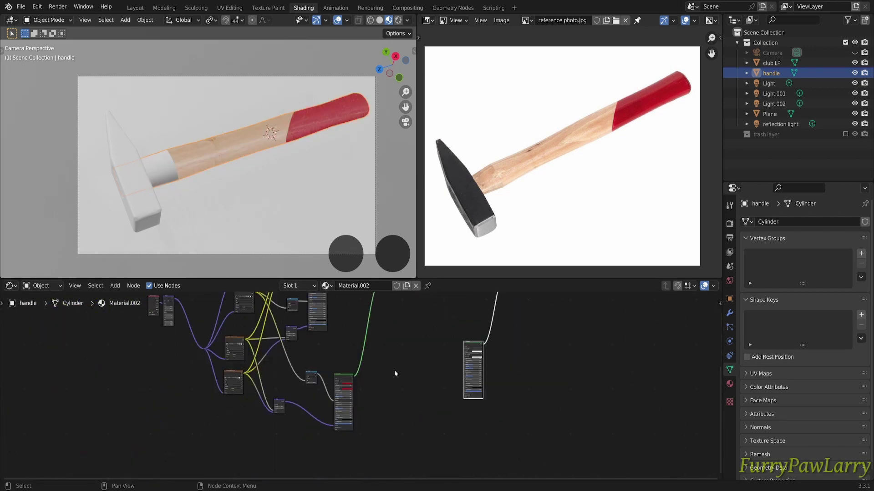
click(221, 329)
mouse_move(221, 329)
middle_down()
mouse_move(394, 445)
mouse_move(213, 379)
mouse_move(236, 417)
middle_up()
scroll(235, 417, up, 4)
scroll(340, 430, up, 3)
drag(378, 342, 392, 342)
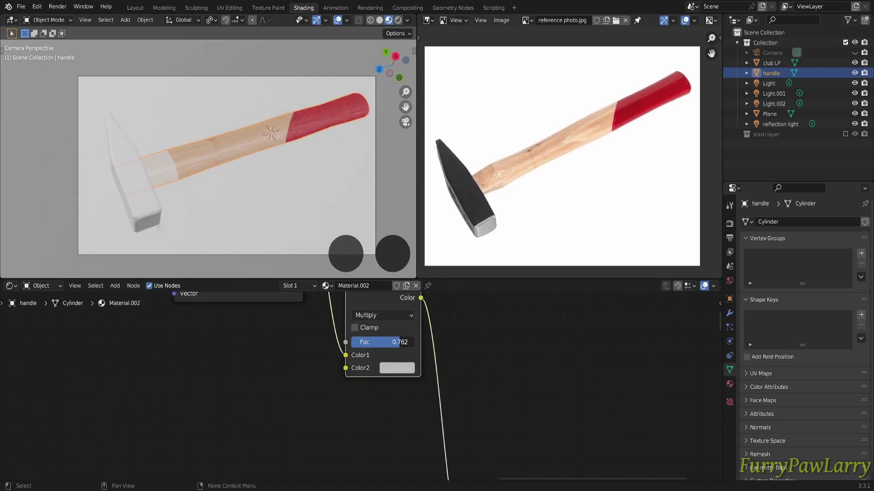
Set the band shader's base colour near black to make a burnt ring
scroll(507, 347, down, 3)
scroll(356, 394, up, 3)
click(356, 395)
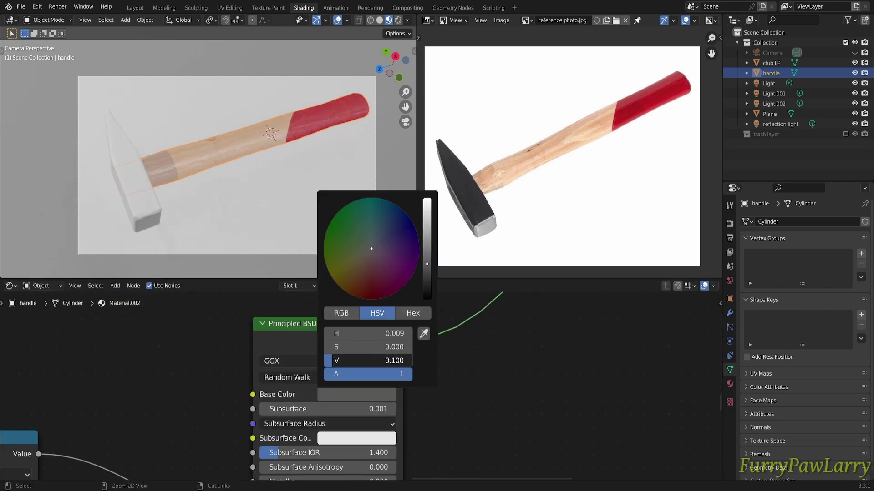
scroll(271, 405, down, 3)
scroll(271, 404, up, 3)
click(323, 432)
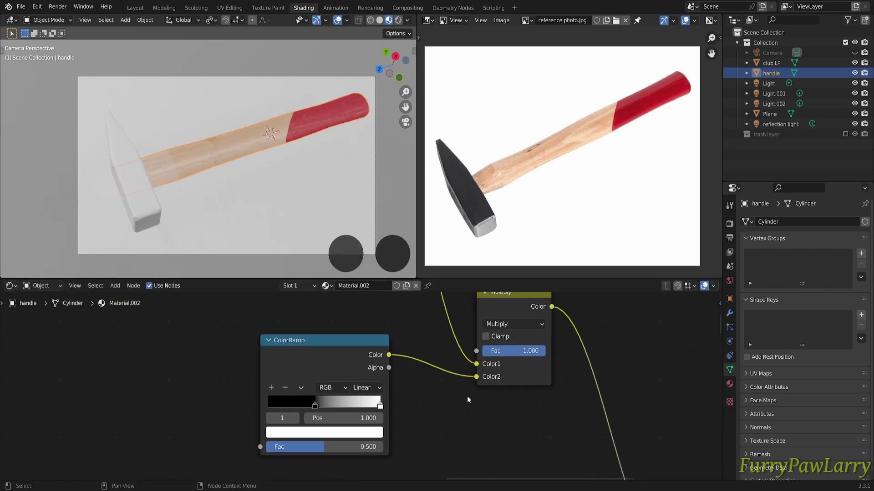
click(324, 432)
Sample the wood colour from the reference photo and edit the ramp stop position
scroll(364, 409, down, 3)
scroll(268, 392, up, 3)
scroll(454, 219, up, 5)
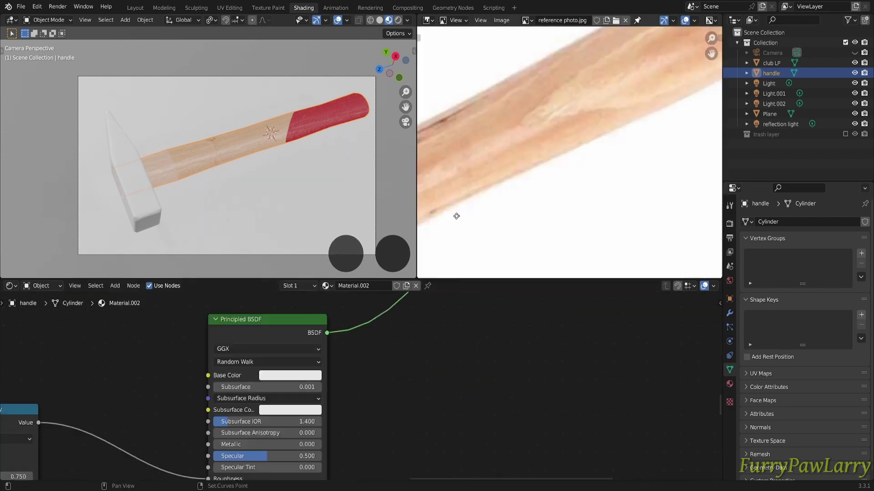
click(290, 375)
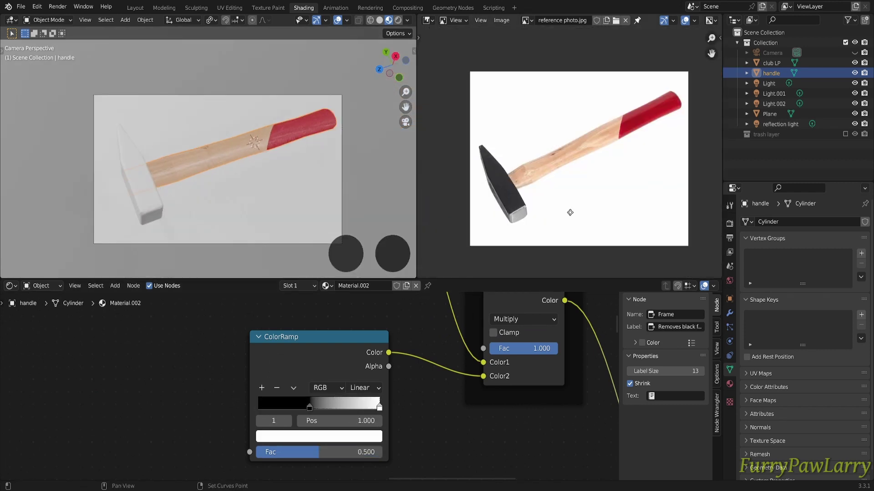
double_click(368, 417)
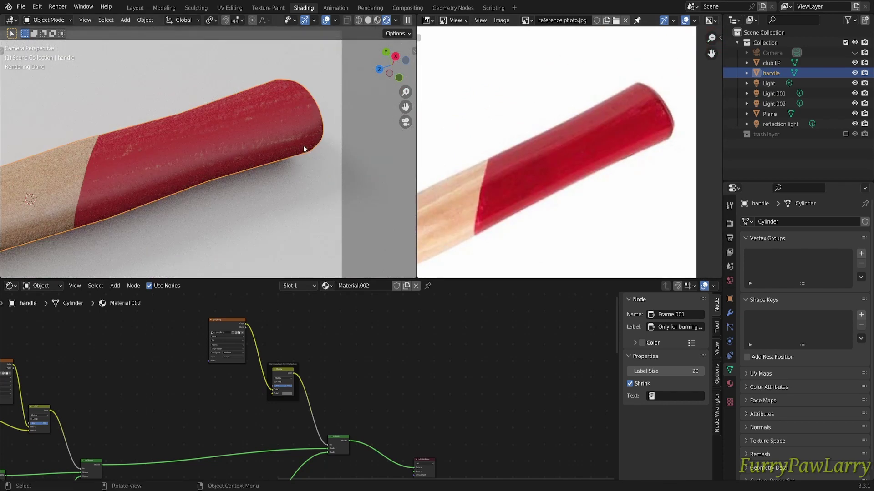
key(Home)
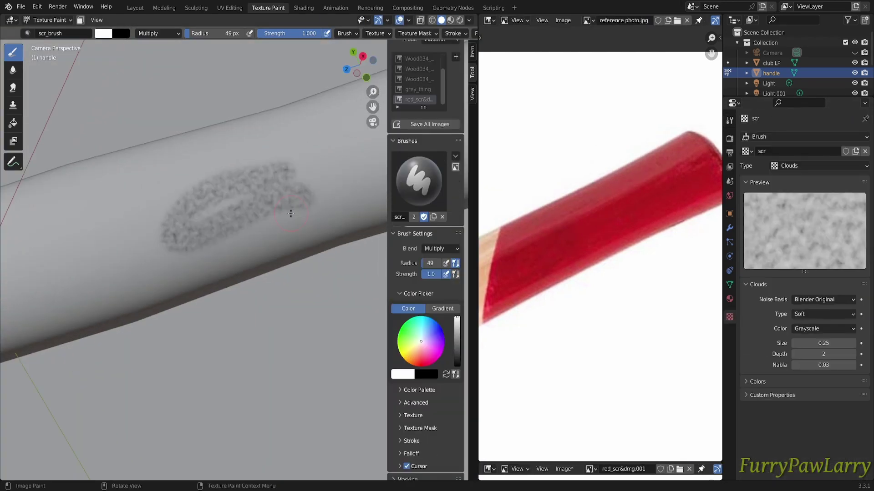
Check the cloud texture type, then paint white over the dark band so it reads grey
click(807, 314)
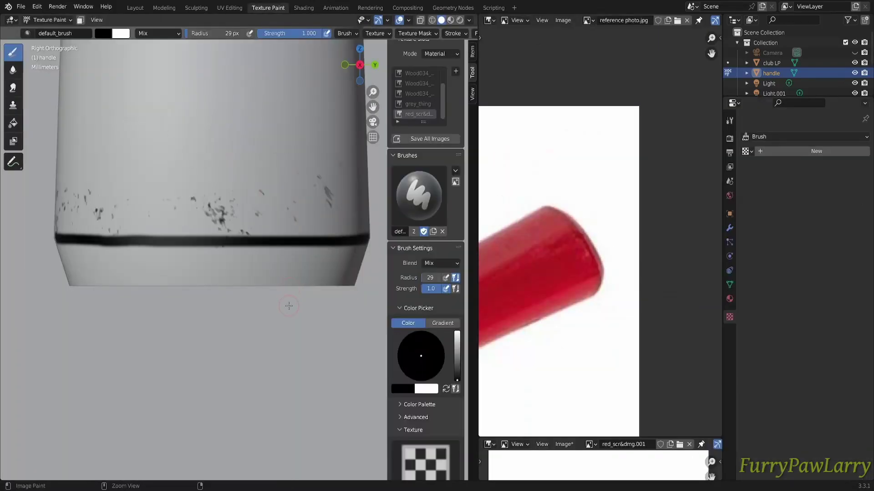
key(x)
drag(88, 240, 376, 240)
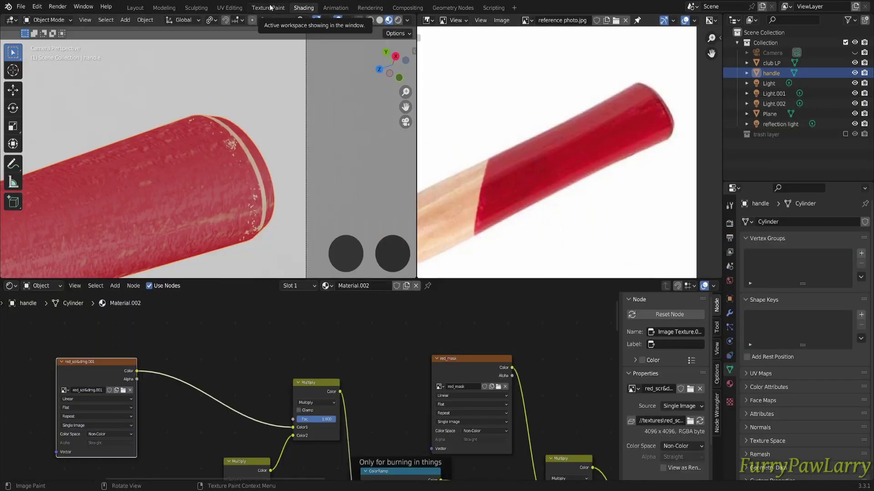
In Texture Paint, mark the handle end's edge and check the brush strength for red_scr wear
click(269, 7)
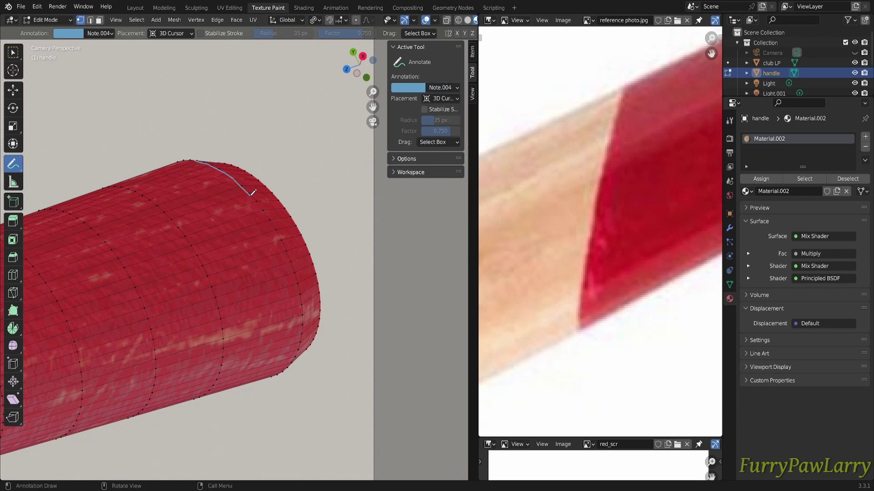
drag(230, 172, 289, 368)
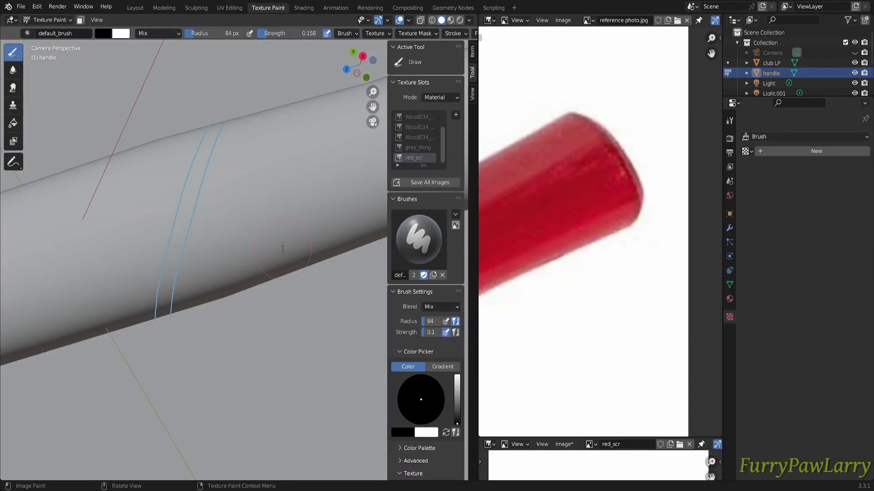
key(shift+f)
key(Escape)
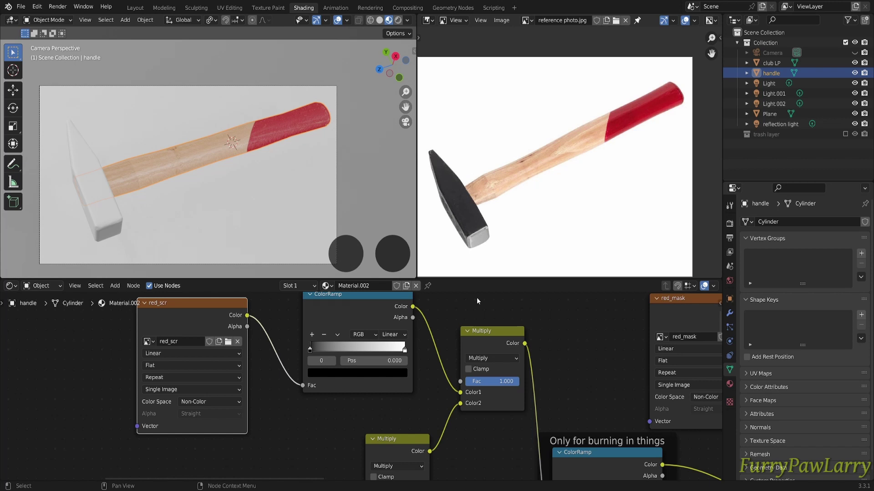
Review the head's node tree and save realistic_hammer.blend
scroll(354, 105, up, 5)
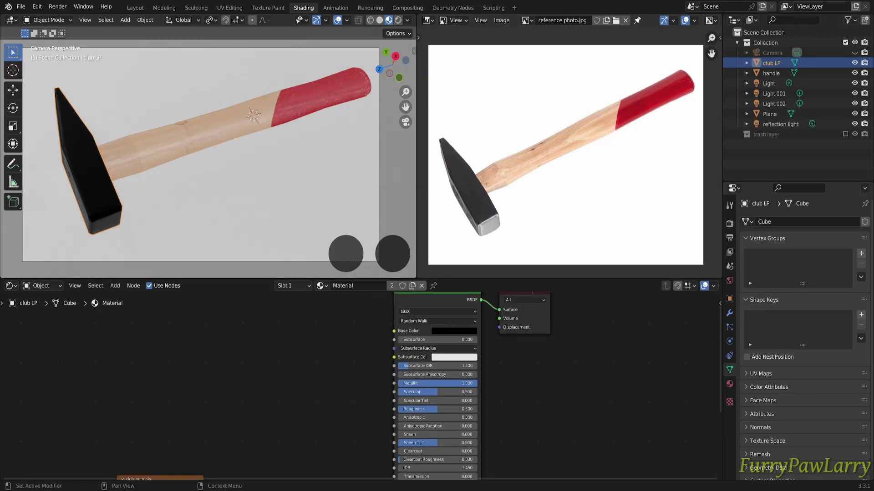
middle_drag(335, 309, 409, 227)
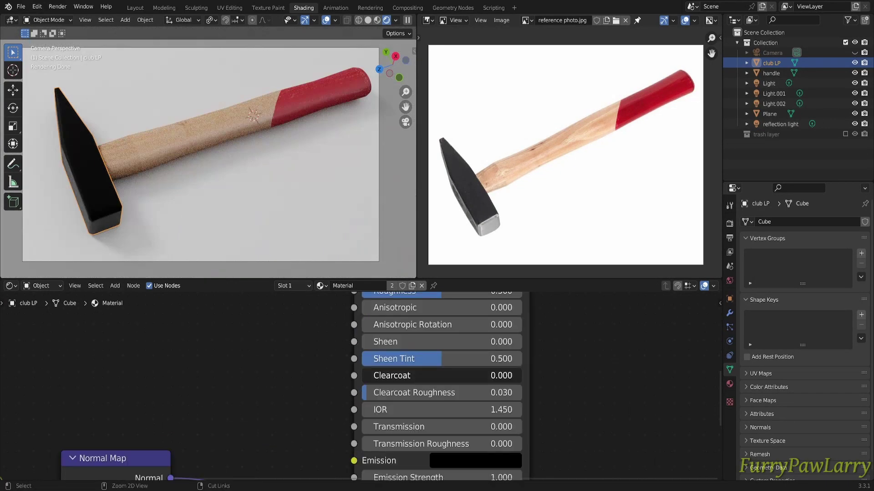
scroll(547, 371, up, 3)
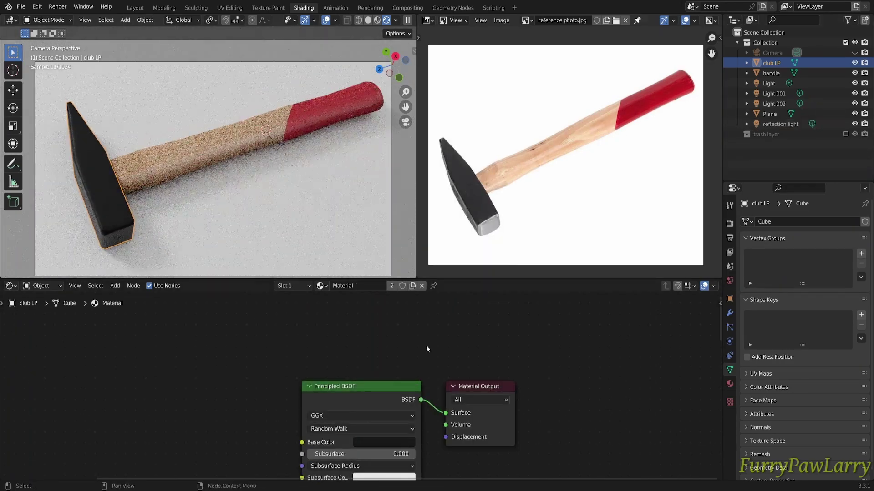
key(ctrl+s)
click(820, 157)
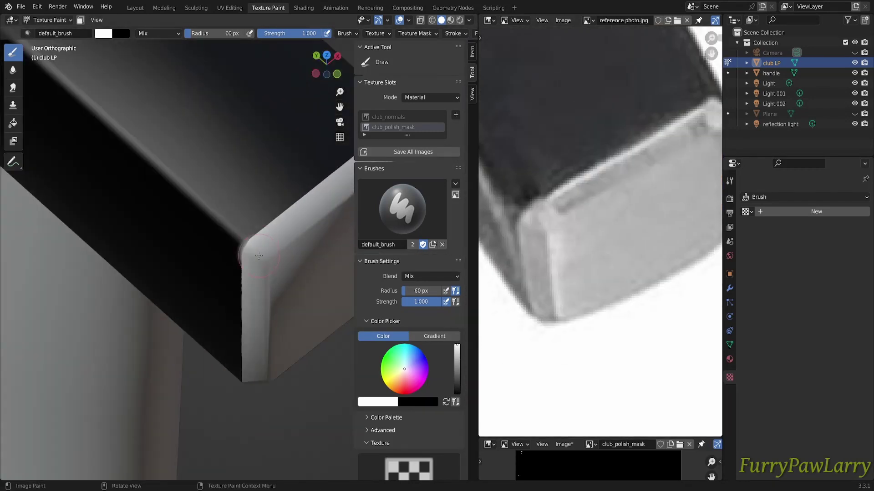
Orbit around the head's end edges for polish painting, swap back to black, and return to camera view
mouse_move(259, 256)
middle_down()
mouse_move(223, 276)
mouse_move(281, 248)
middle_up()
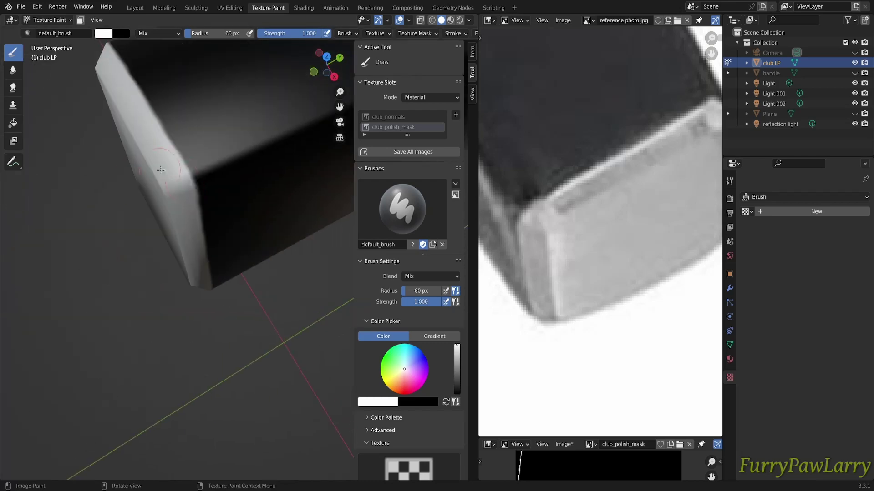
middle_drag(280, 248, 504, 270)
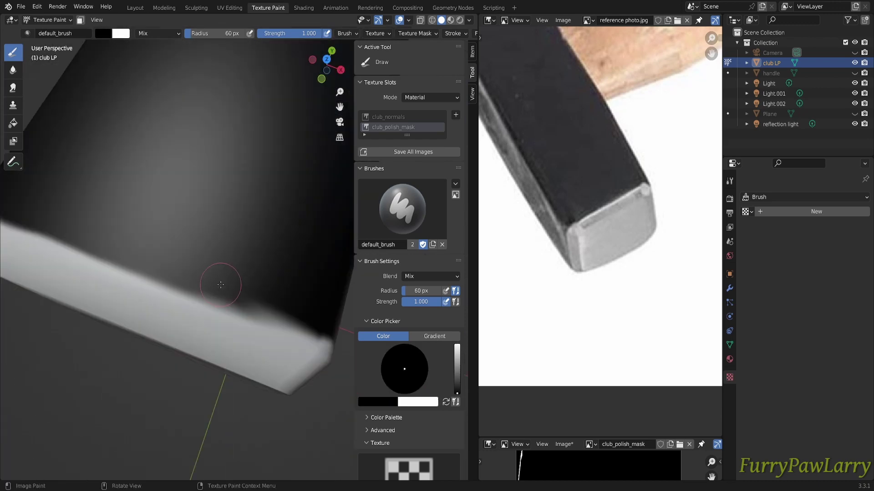
middle_drag(220, 285, 224, 221)
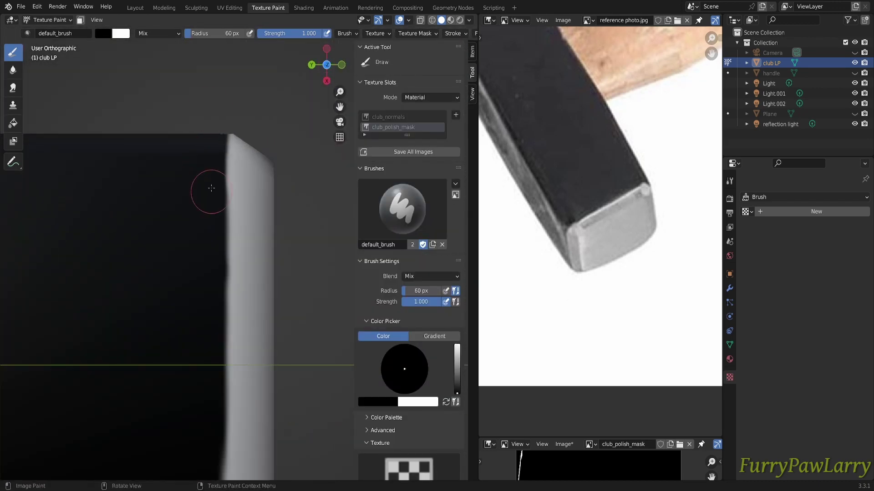
mouse_move(283, 169)
middle_down()
mouse_move(180, 200)
mouse_move(263, 156)
middle_up()
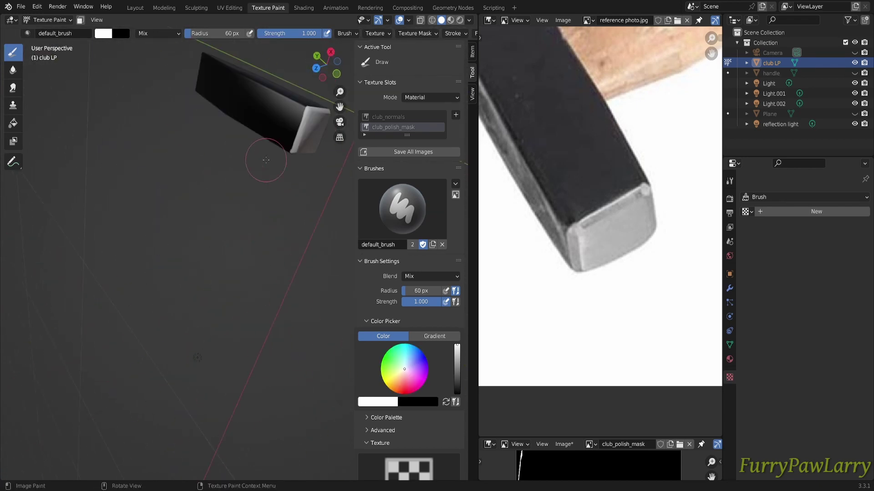
key(x)
key(KP_0)
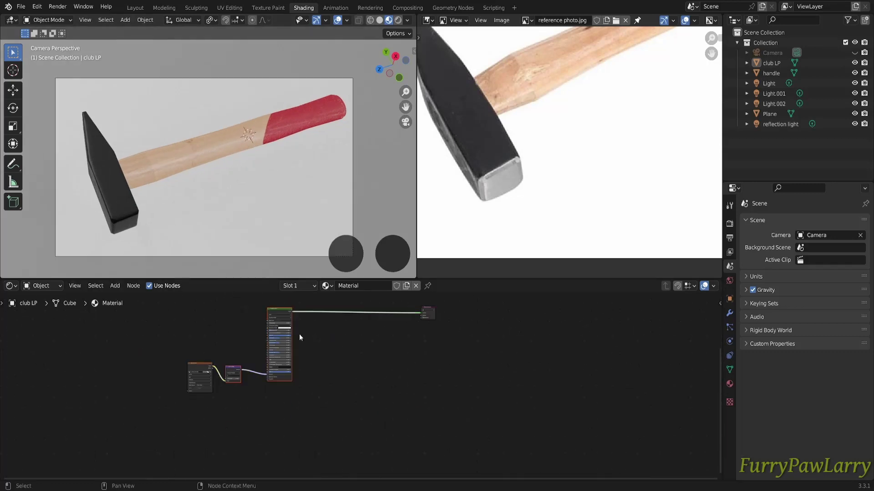
Zoom and pan the head's material nodes into view to preview the polished rim
scroll(300, 338, up, 3)
middle_drag(286, 353, 304, 342)
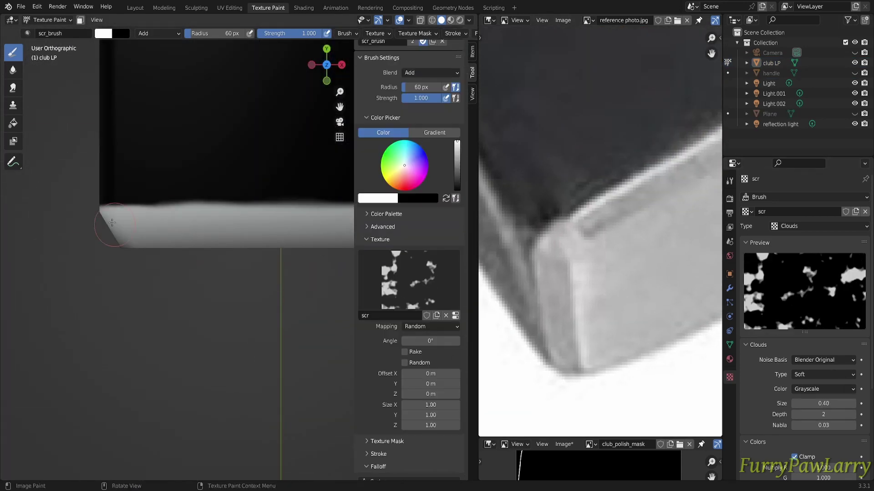
Turn the view so the head edge runs vertically and zoom while painting club_scr wear and scratches
middle_drag(316, 237, 172, 453)
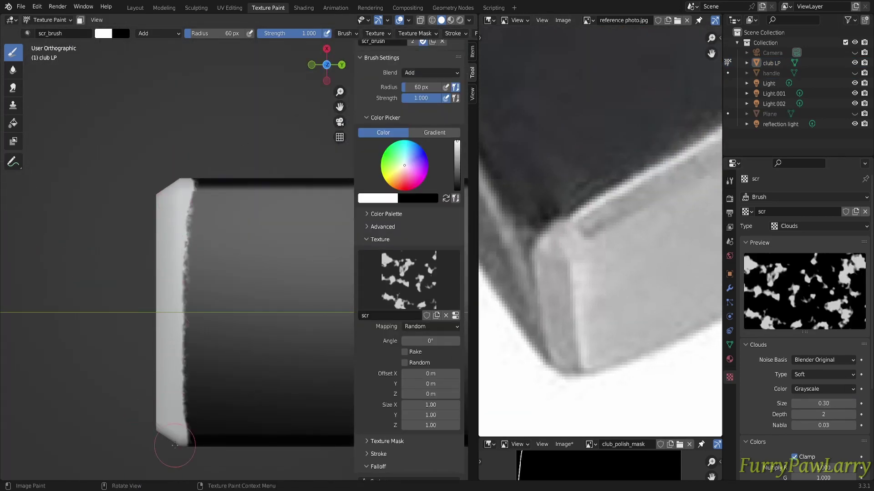
scroll(99, 180, up, 2)
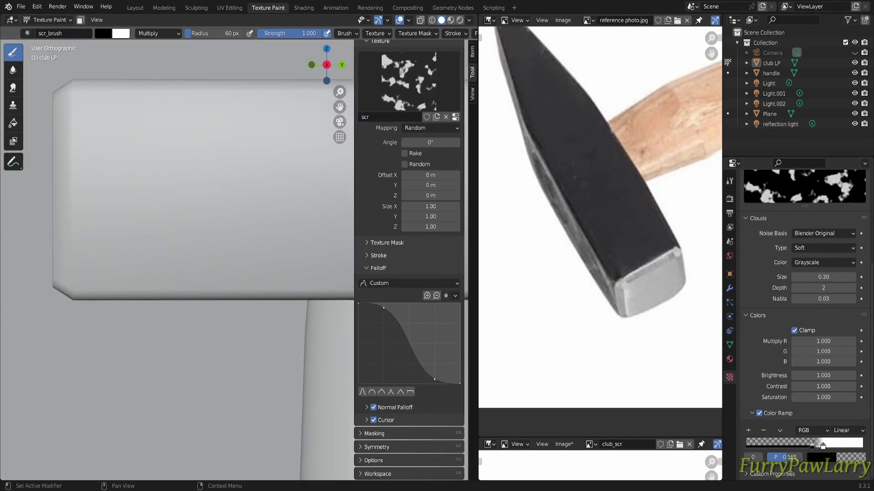
scroll(409, 218, up, 8)
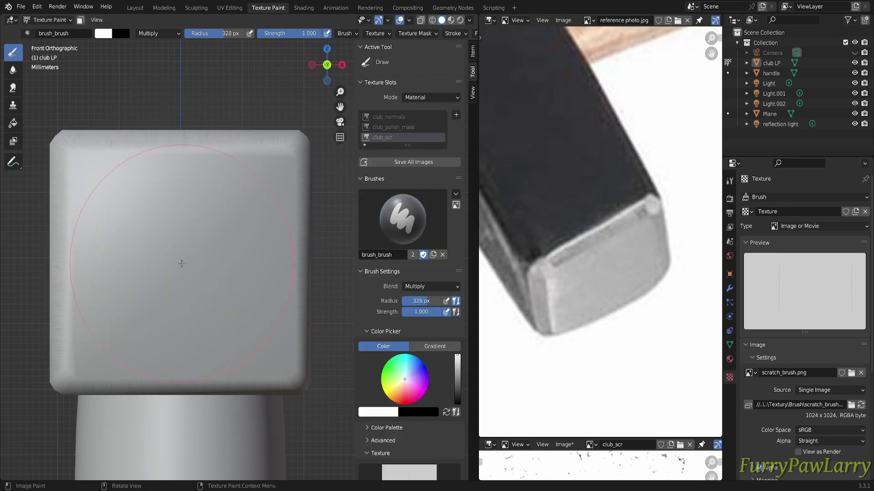
scroll(434, 323, down, 10)
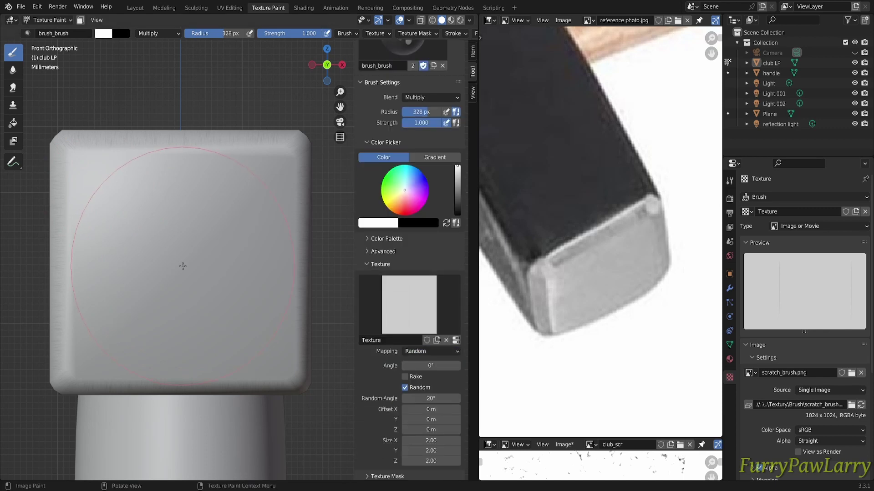
scroll(434, 322, down, 10)
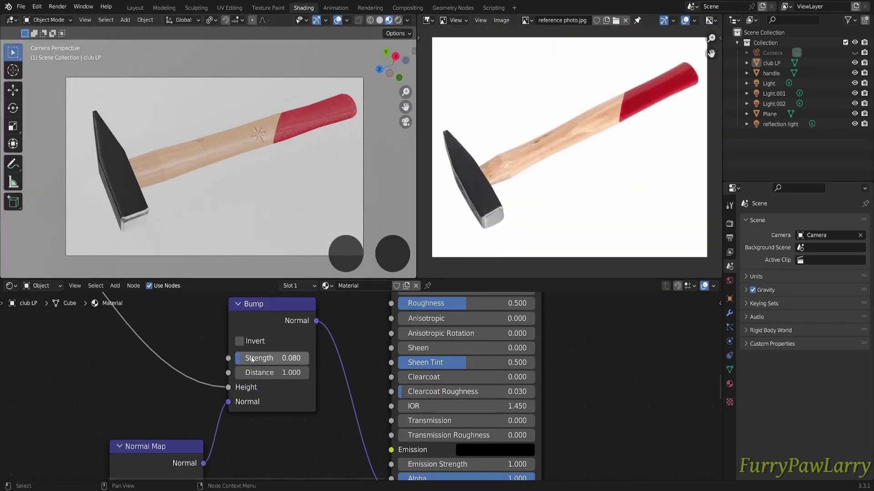
Lower the Bump strength to 0.070 and orbit the head to compare it with the reference photo
drag(252, 359, 246, 360)
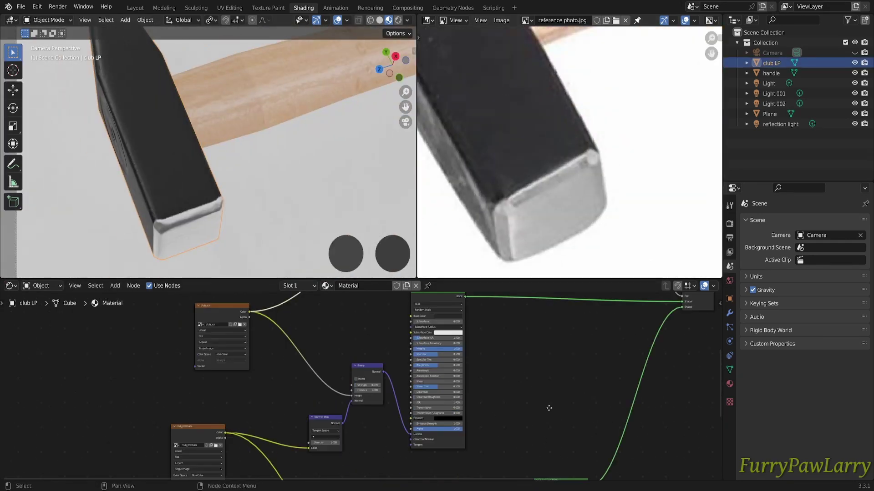
scroll(508, 386, down, 1)
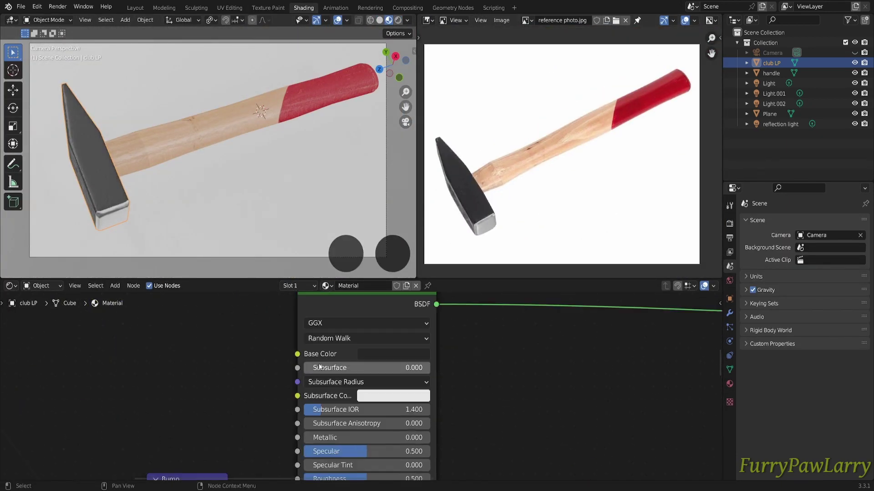
middle_drag(255, 191, 197, 178)
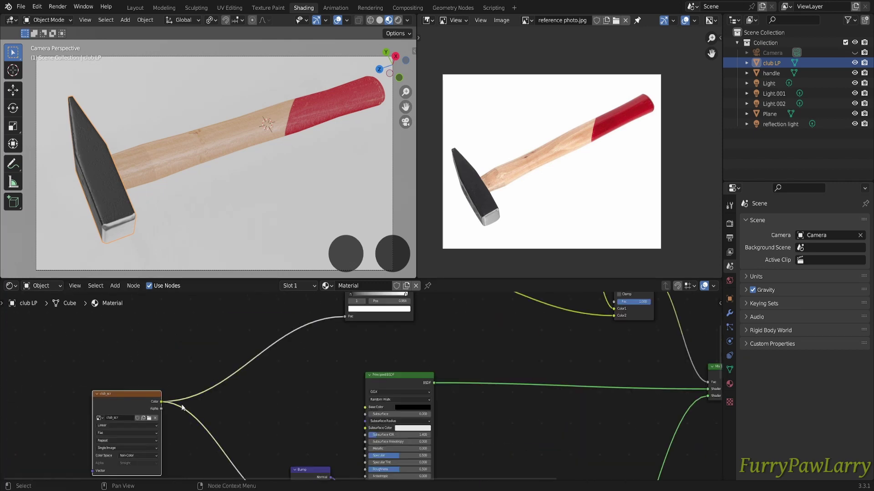
scroll(588, 365, up, 3)
scroll(374, 197, up, 8)
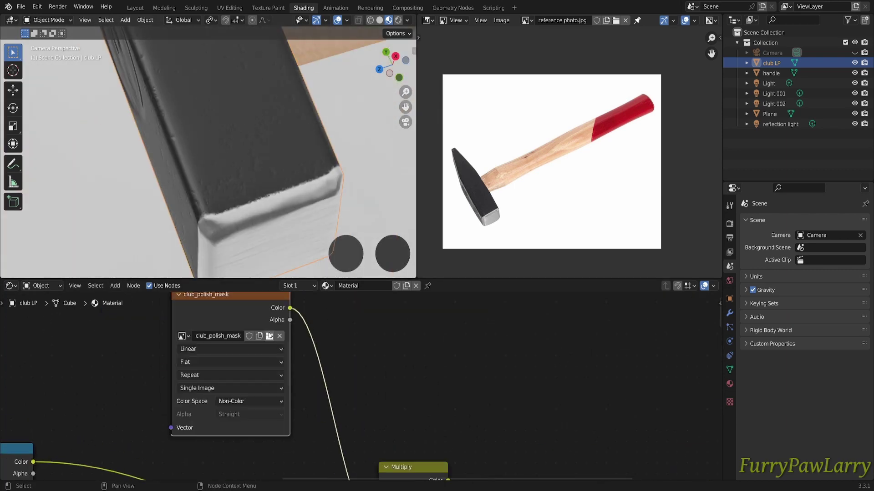
scroll(648, 313, down, 3)
scroll(648, 313, down, 2)
scroll(322, 176, down, 6)
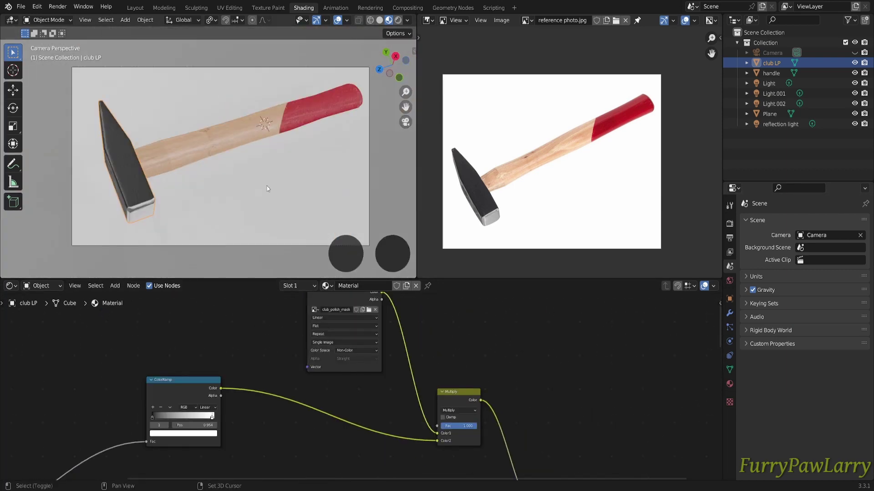
scroll(527, 240, up, 2)
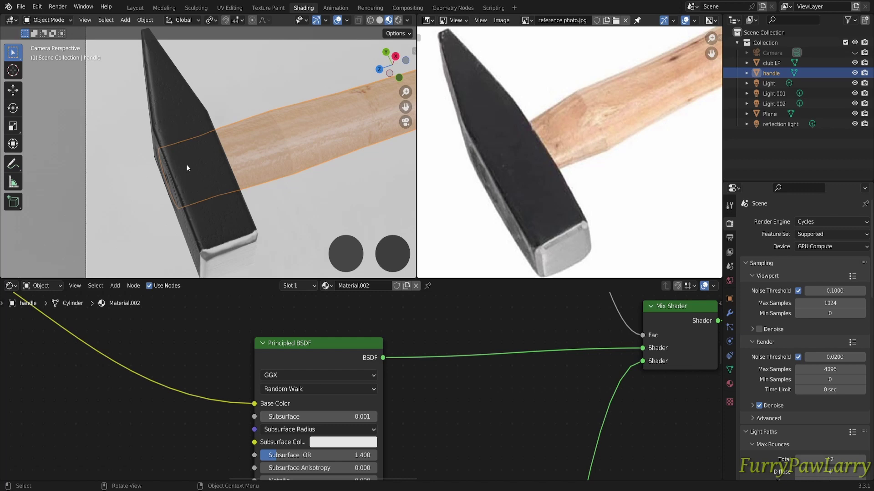
Select the hammer head and show its full material node tree in the Shading workspace
click(187, 168)
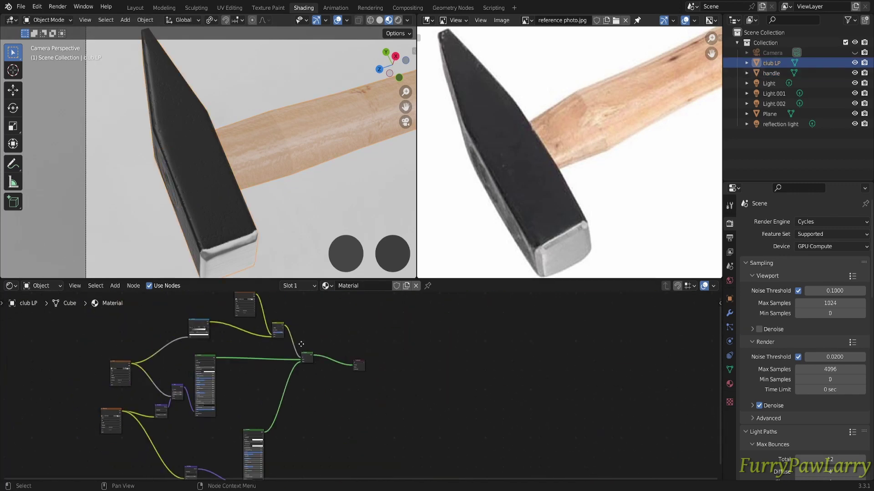
scroll(593, 436, up, 3)
scroll(592, 433, down, 3)
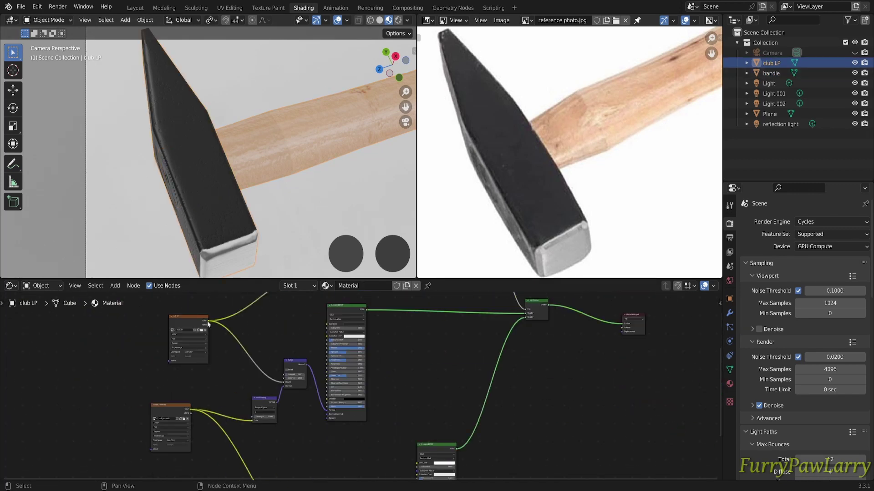
middle_drag(411, 362, 358, 448)
middle_drag(459, 364, 456, 388)
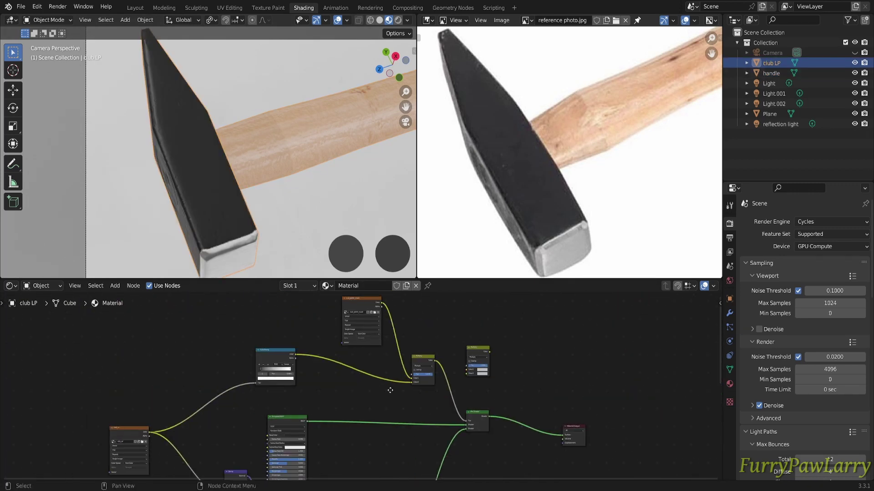
scroll(223, 223, up, 5)
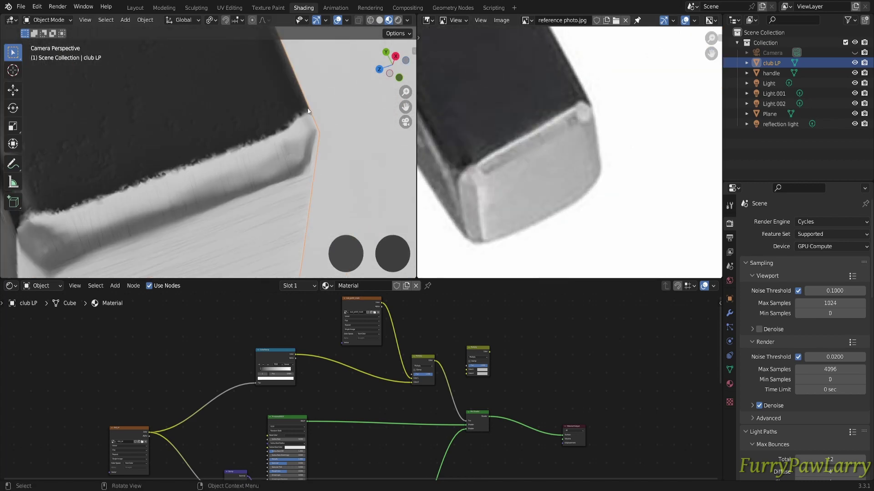
click(268, 8)
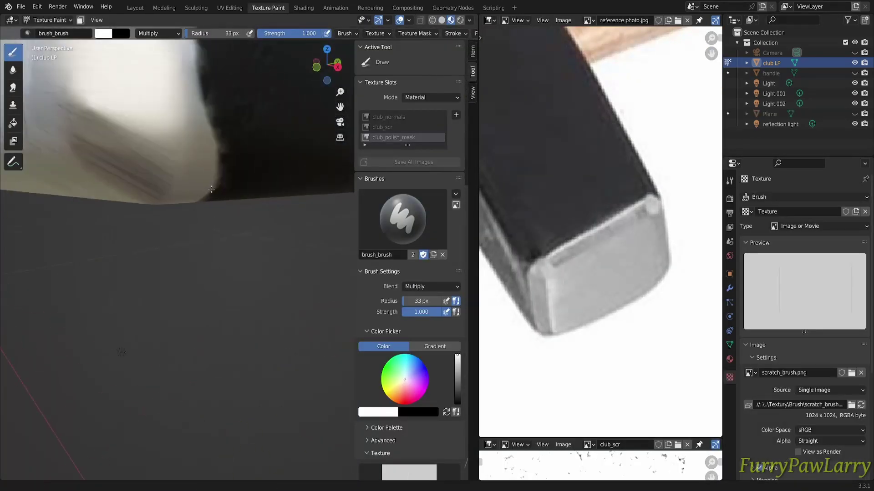
click(303, 7)
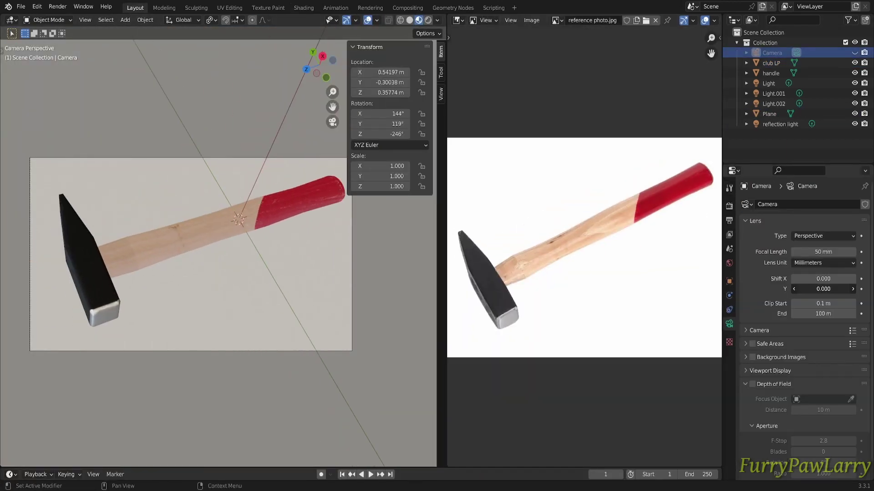
Look through the scene camera, trackball it to reframe the hammer, and try a longer focal length
click(747, 384)
click(746, 331)
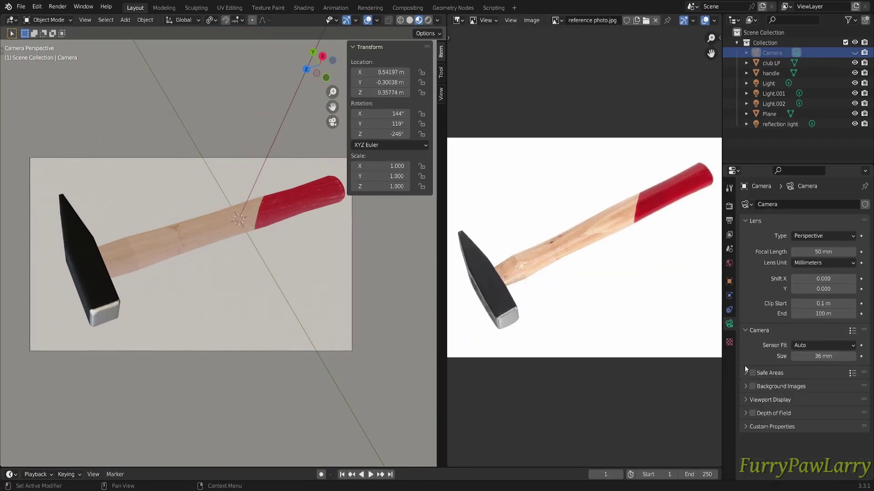
middle_drag(419, 258, 474, 246)
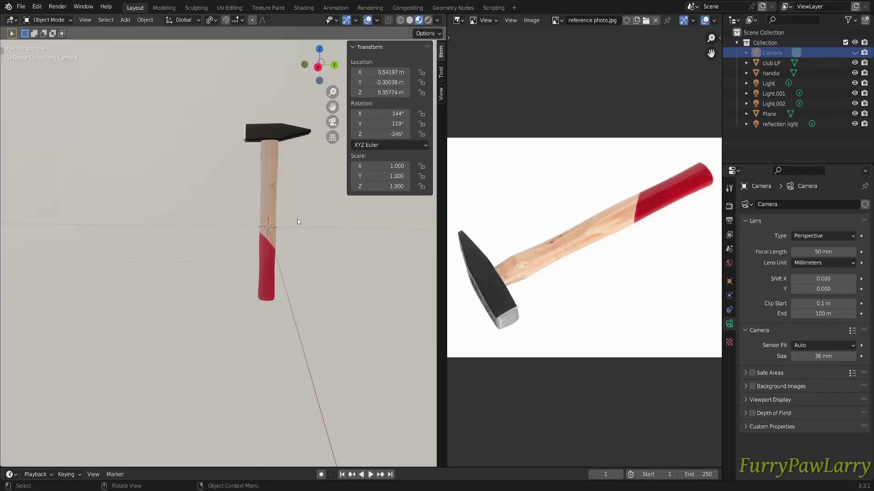
key(KP_0)
key(r)
key(r)
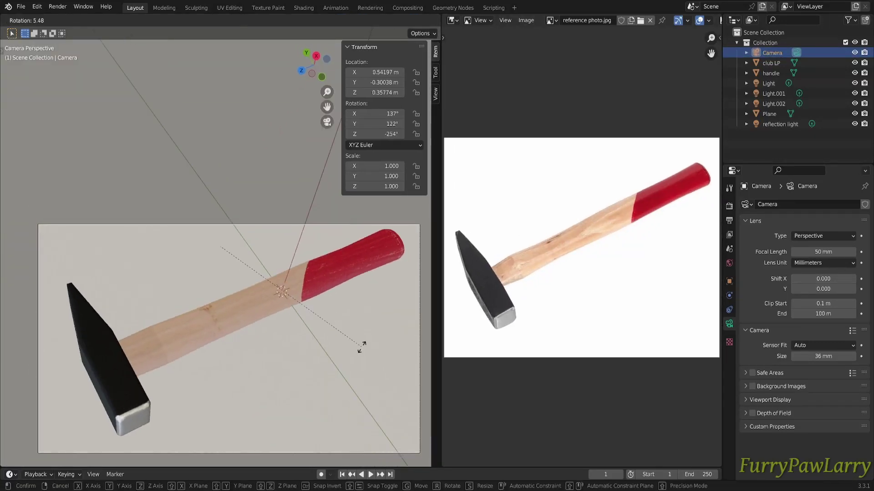
click(273, 336)
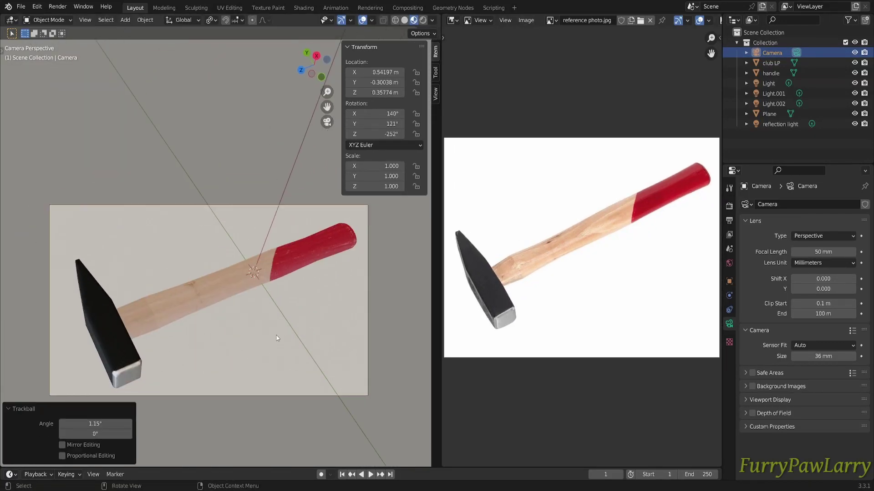
scroll(174, 377, down, 2)
drag(823, 357, 846, 356)
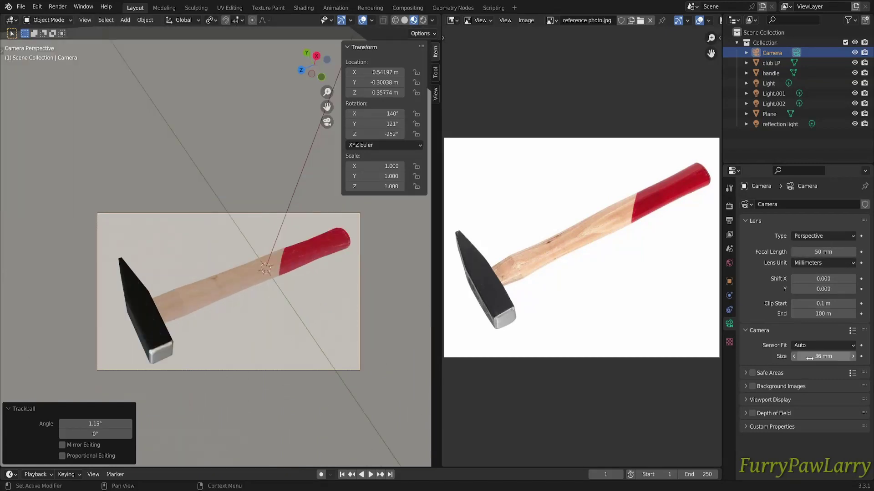
drag(823, 252, 846, 251)
Set the output resolution to 2560×1920 and re-aim the camera to recentre the hammer
click(729, 221)
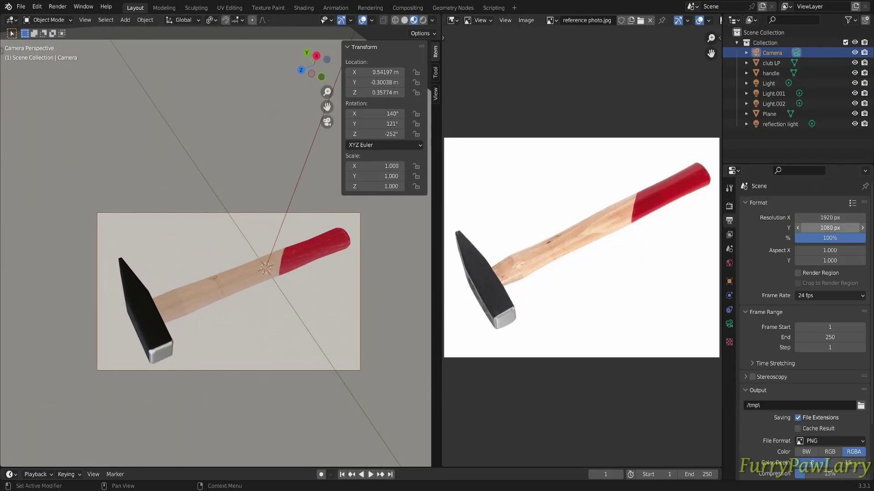
text(2560)
key(Tab)
text(1920)
key(Return)
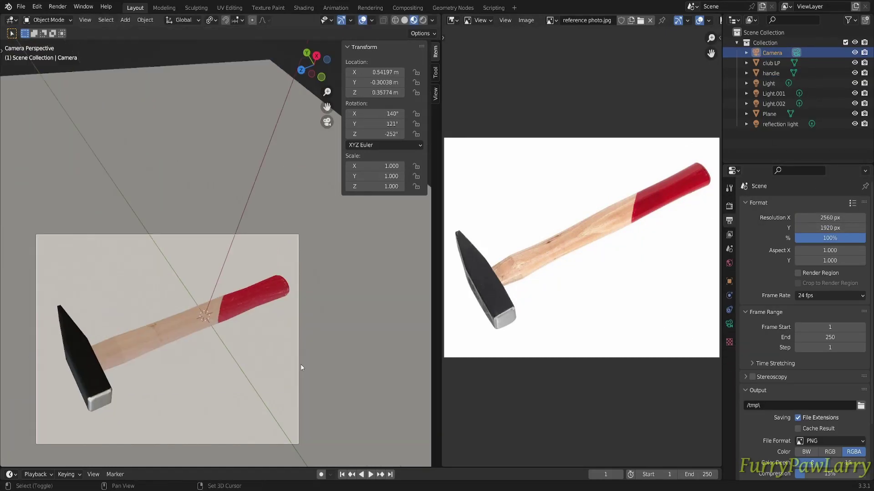
key(r)
key(r)
click(288, 371)
shift+middle_drag(287, 371, 273, 287)
key(r)
key(r)
click(273, 287)
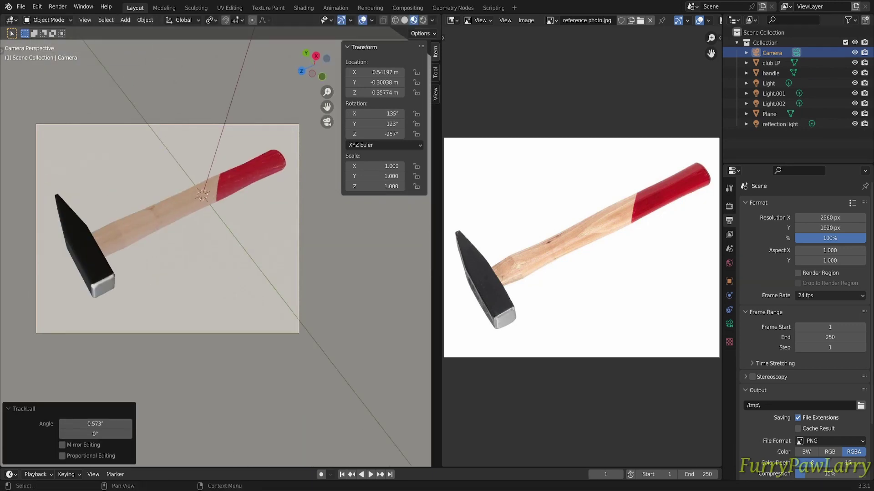
Set the camera lens to a 53 mm focal length and nudge the camera rotation slightly
click(729, 324)
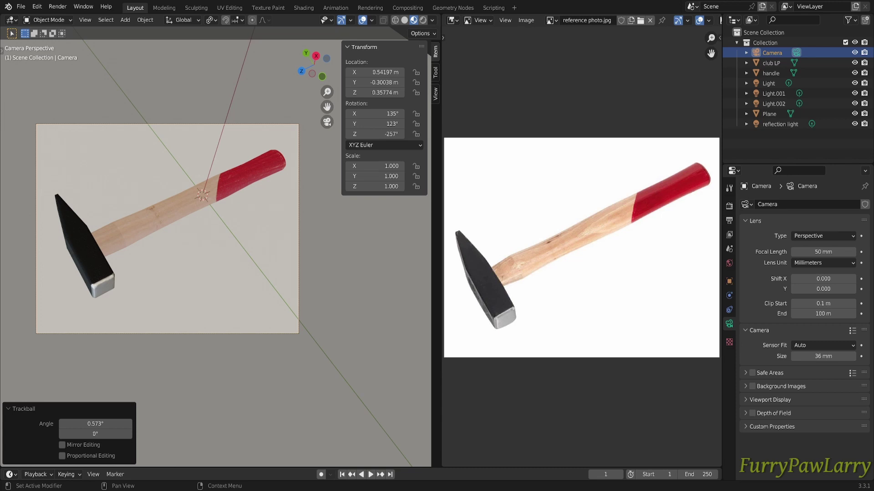
ctrl+scroll(824, 251, up, 3)
key(r)
key(r)
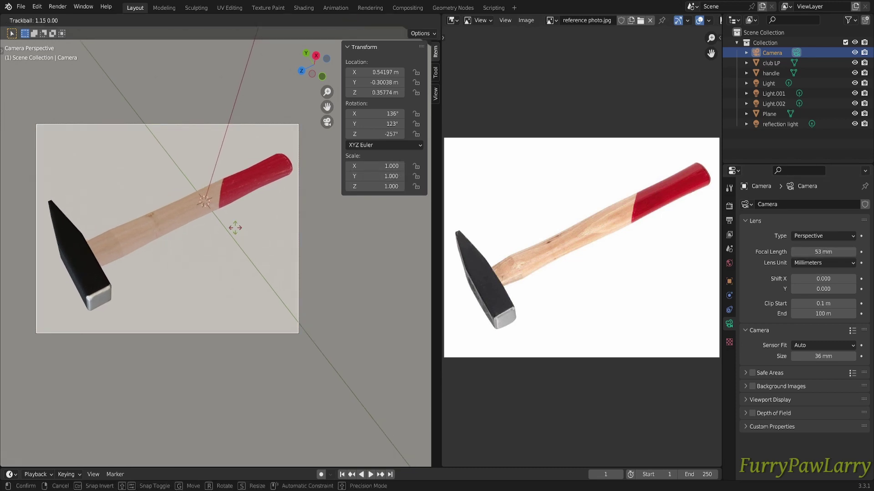
key(Escape)
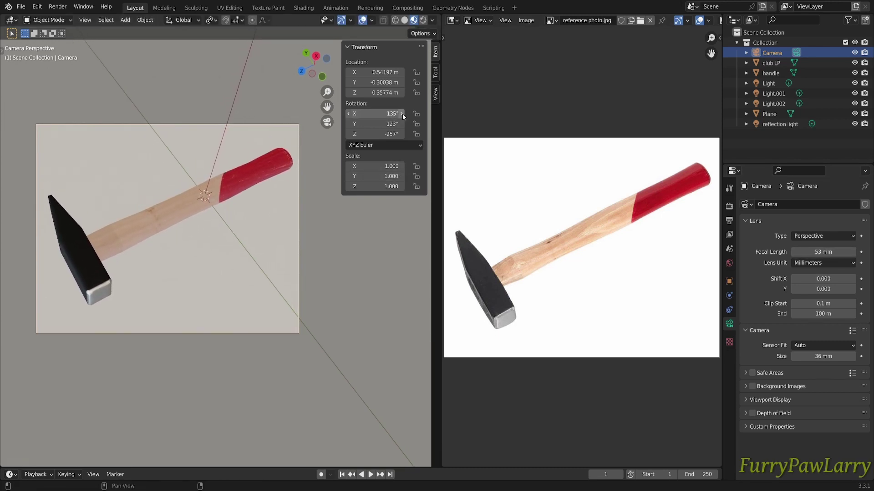
key(r)
key(r)
click(320, 262)
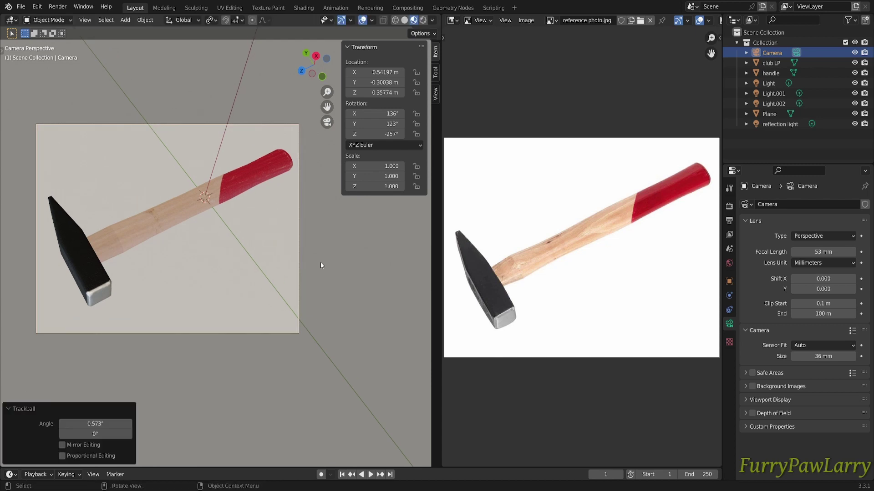
Switch the viewport to rendered preview and select the reflection light in the Outliner
click(277, 239)
key(z)
key(8)
click(729, 206)
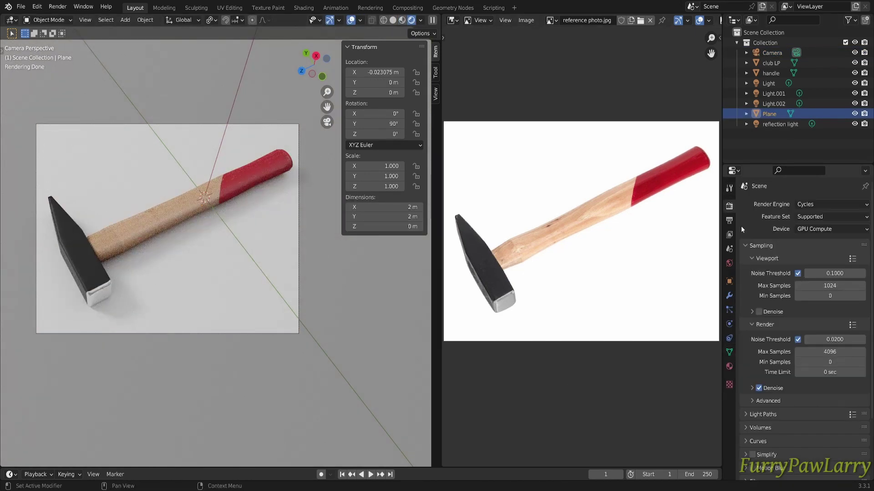
click(780, 124)
scroll(803, 296, down, 4)
scroll(803, 296, down, 4)
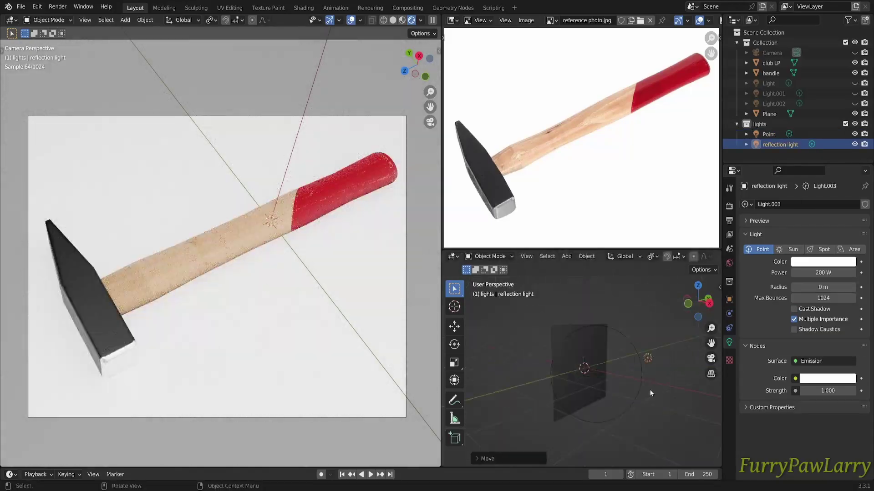
Hide the reflection light and move key_light into position beside the hammer
click(855, 144)
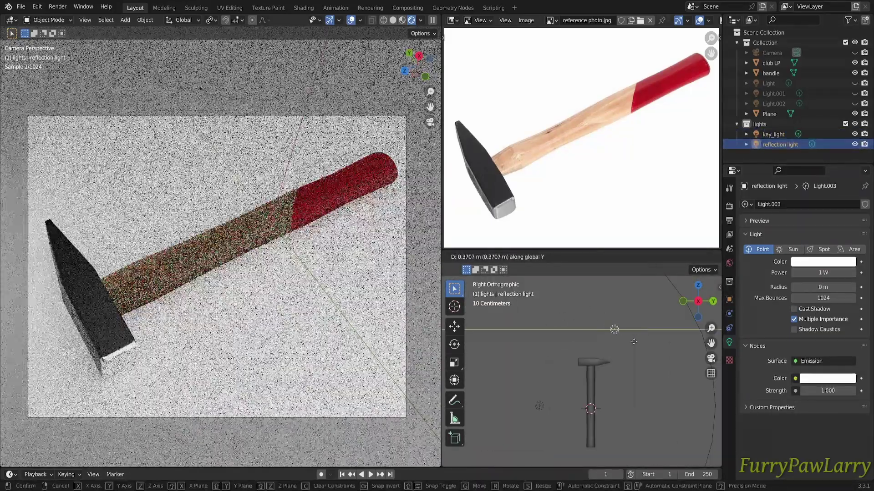
click(634, 324)
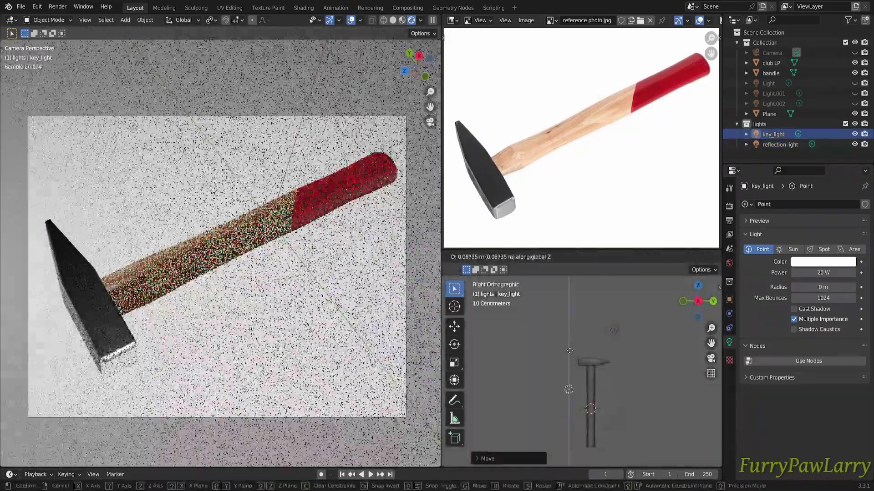
click(569, 351)
middle_drag(570, 350, 546, 355)
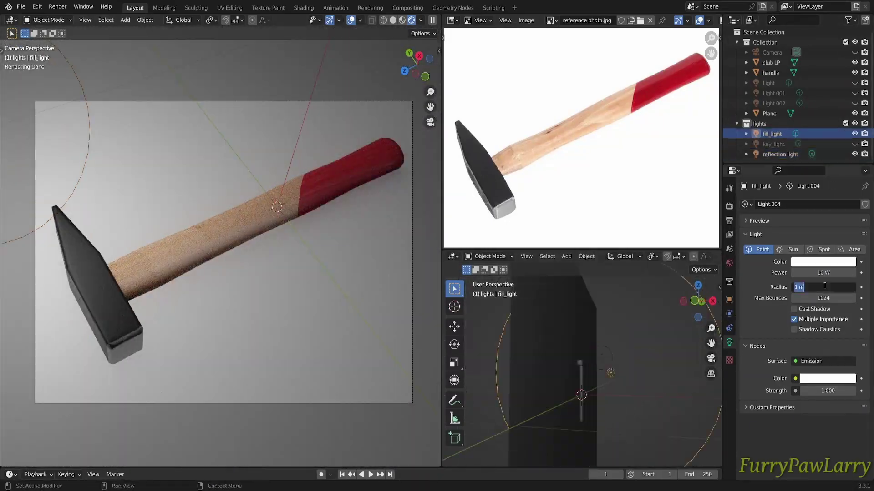
Set key_light's power to 20 W and slide it sideways along the X axis
text(20)
key(Return)
key(g)
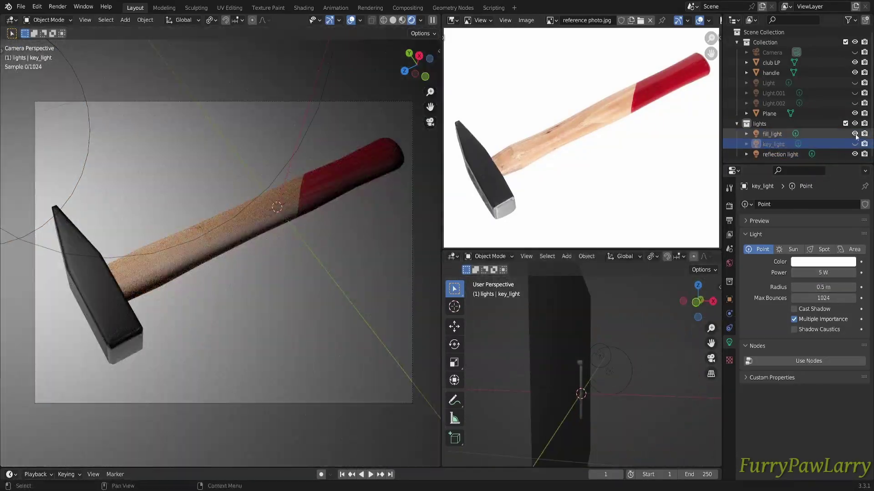
key(x)
click(672, 370)
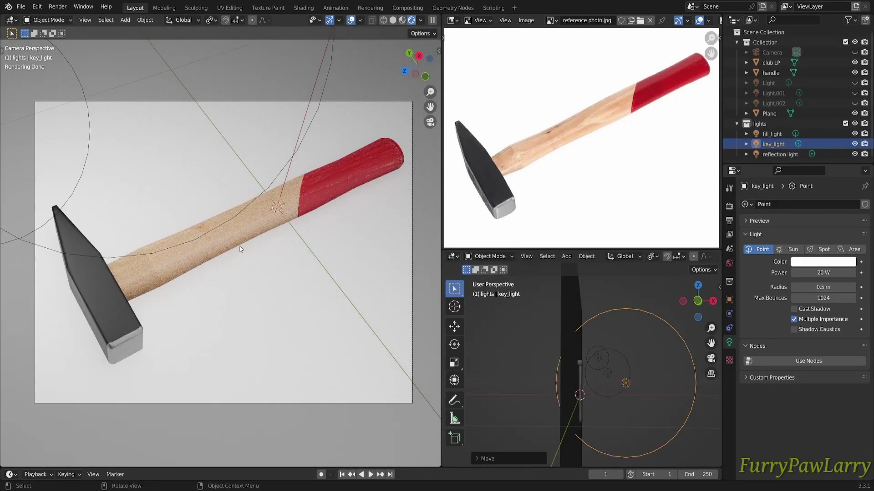
click(764, 143)
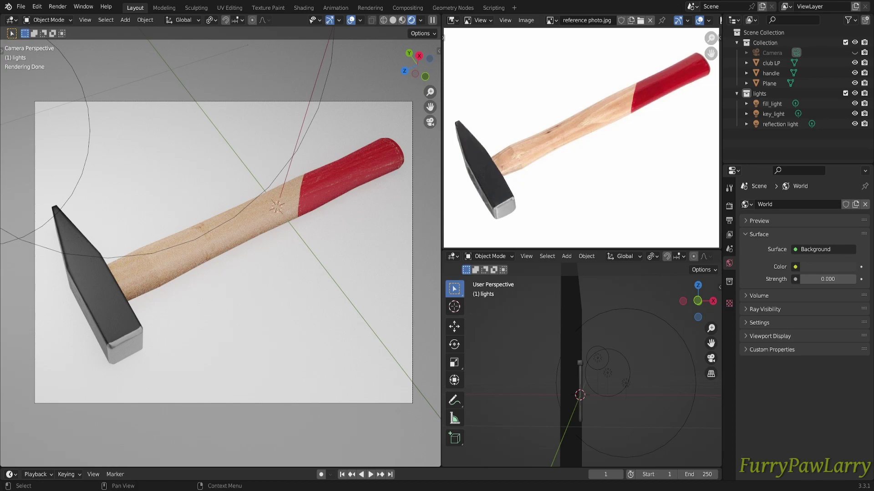
Set the total light bounces to 12 in the render settings
click(759, 323)
click(728, 206)
scroll(800, 319, down, 10)
click(769, 83)
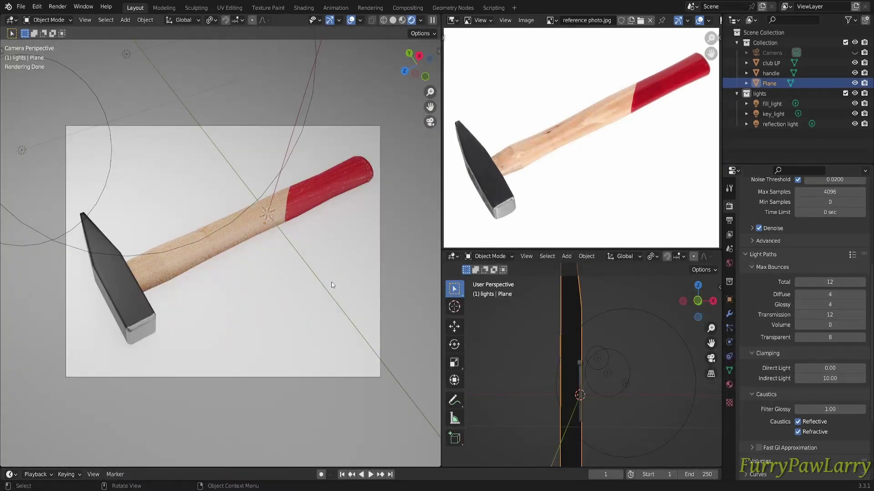
click(304, 8)
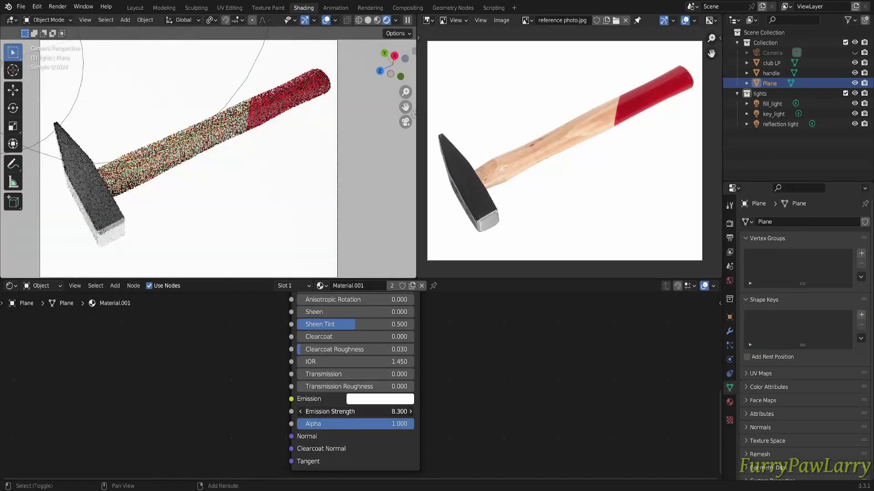
double_click(398, 413)
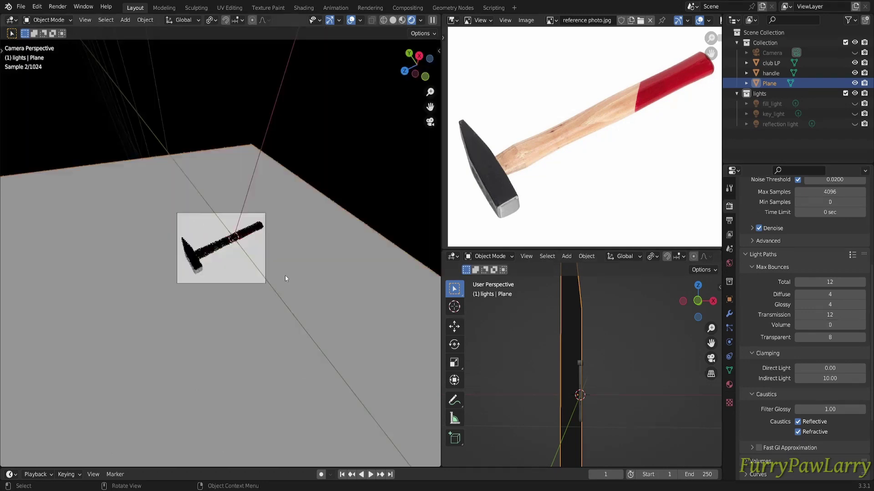
Turn the fill, key and reflection lights back on
drag(854, 104, 855, 114)
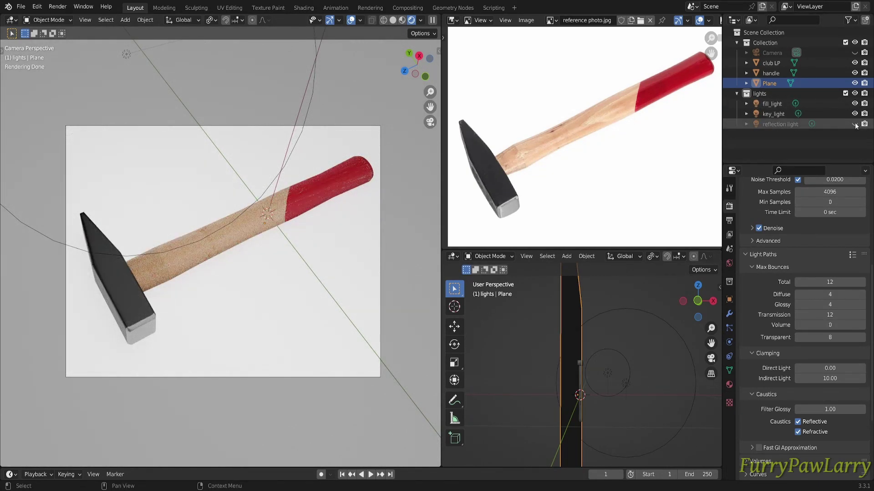
click(855, 123)
click(811, 124)
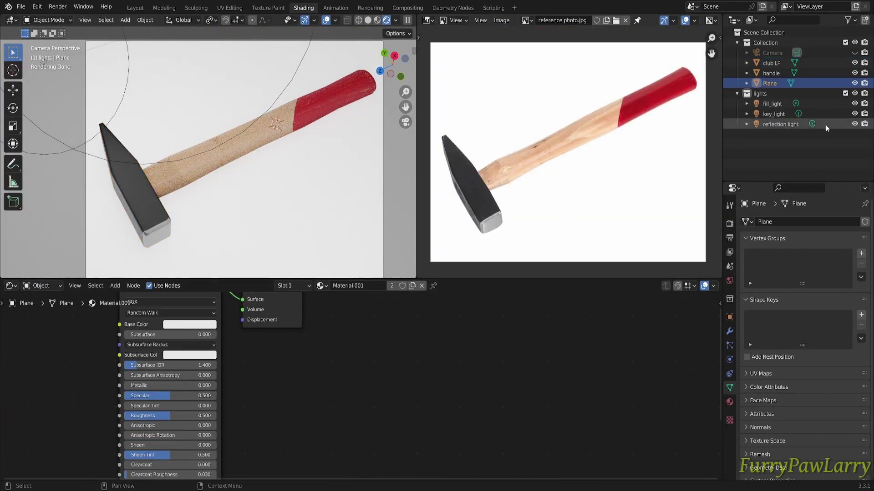
Select the reflection light, hide the fill light, and lower the roughness to 0.700
click(825, 125)
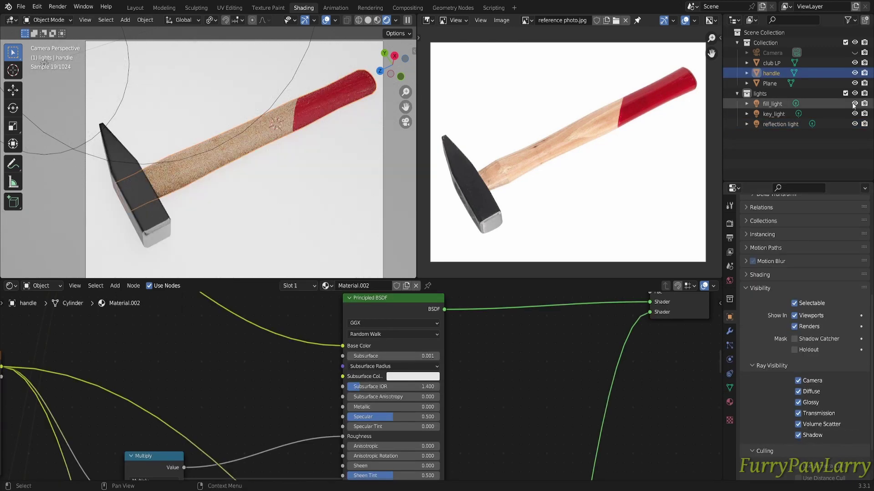
click(798, 421)
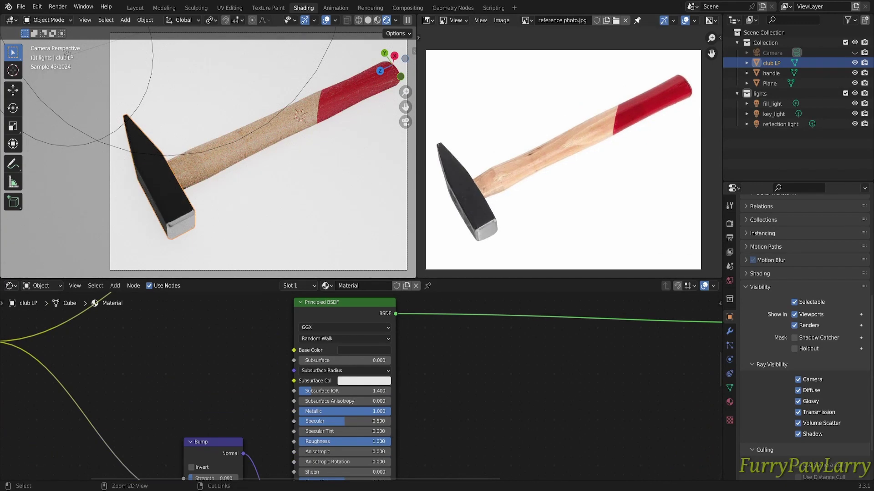
ctrl+drag(344, 441, 326, 442)
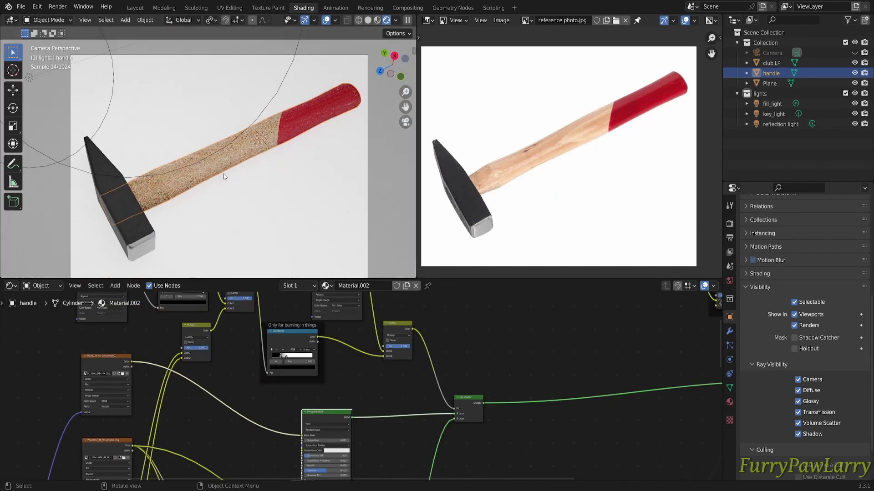
Hide the fill light to judge its effect and review the render settings
click(854, 104)
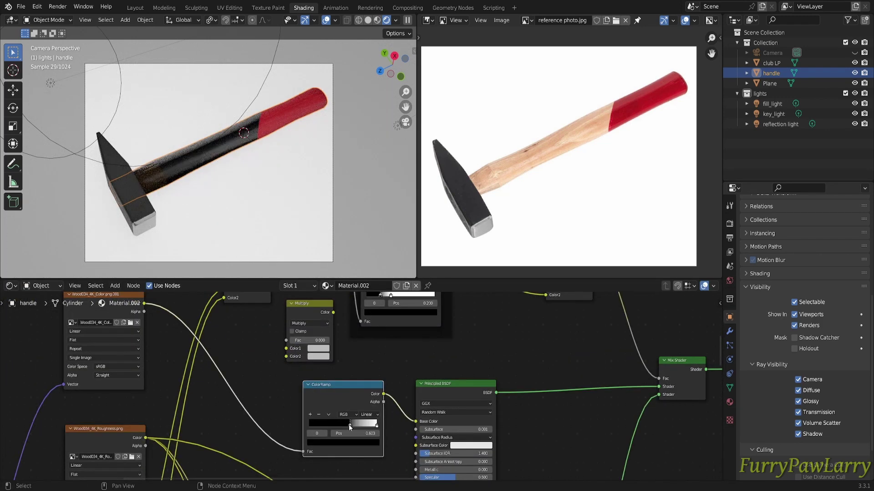
click(729, 223)
scroll(801, 341, down, 10)
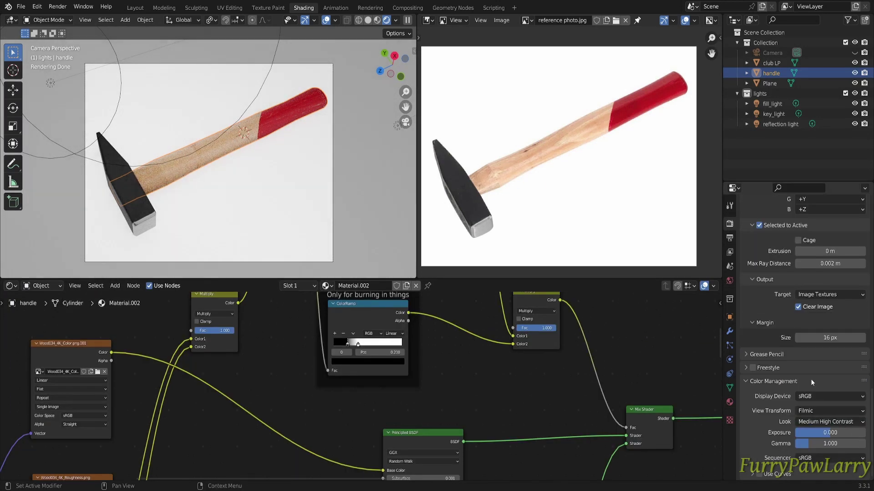
scroll(766, 380, up, 5)
Add a MixRGB node to the handle material's base colour
key(shift+a)
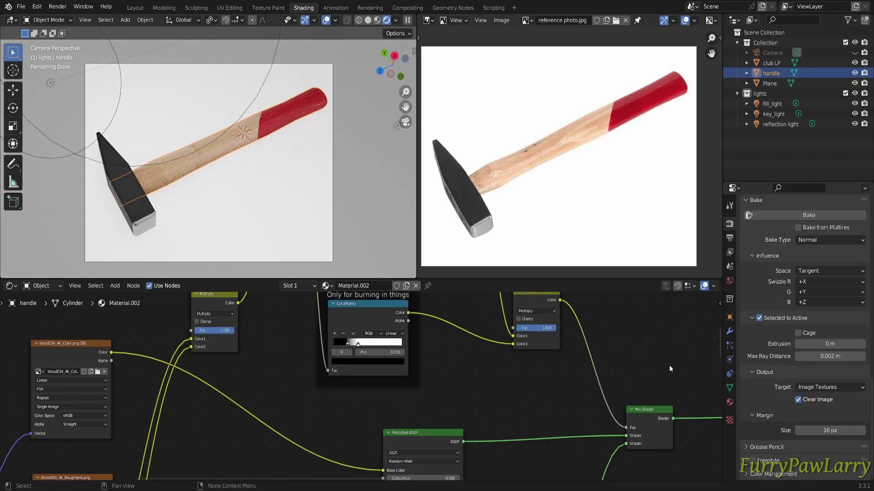
click(288, 433)
key(e)
key(Escape)
key(ctrl+z)
key(shift+a)
text(mix)
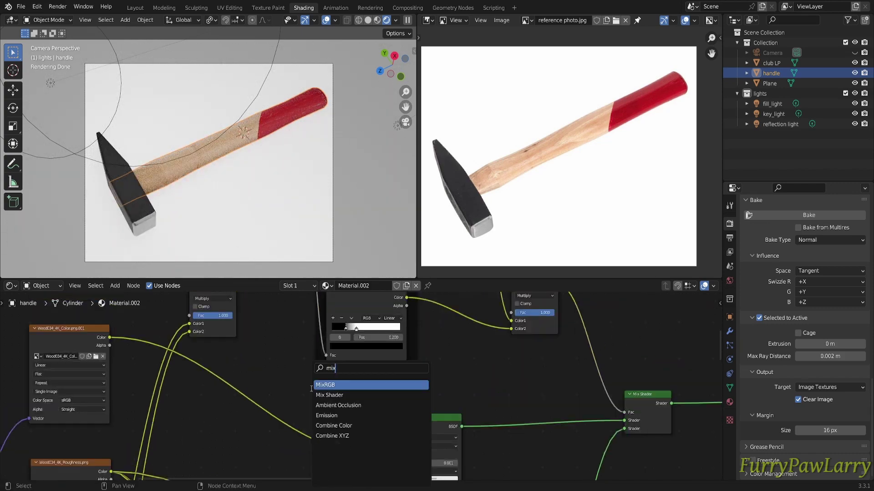
click(371, 400)
scroll(390, 355, up, 3)
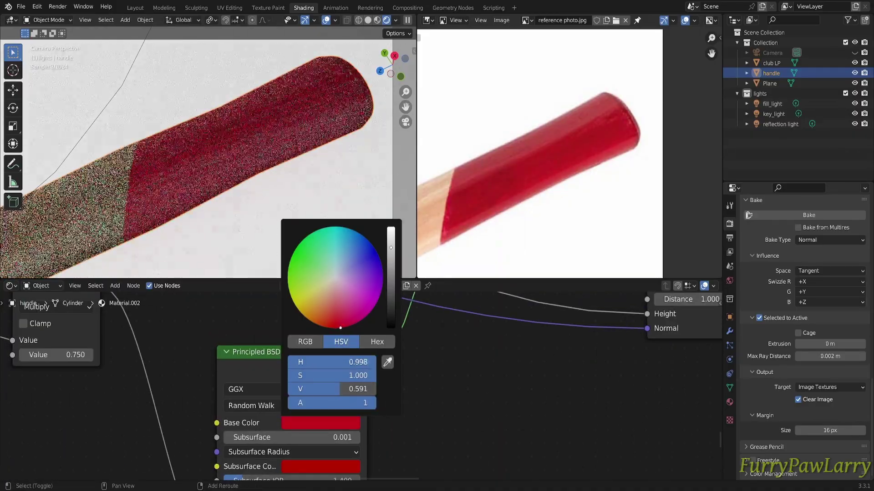
Darken the handle's red paint to a value of 0.6
mouse_move(391, 248)
mouse_down()
mouse_move(390, 227)
mouse_move(391, 246)
mouse_up()
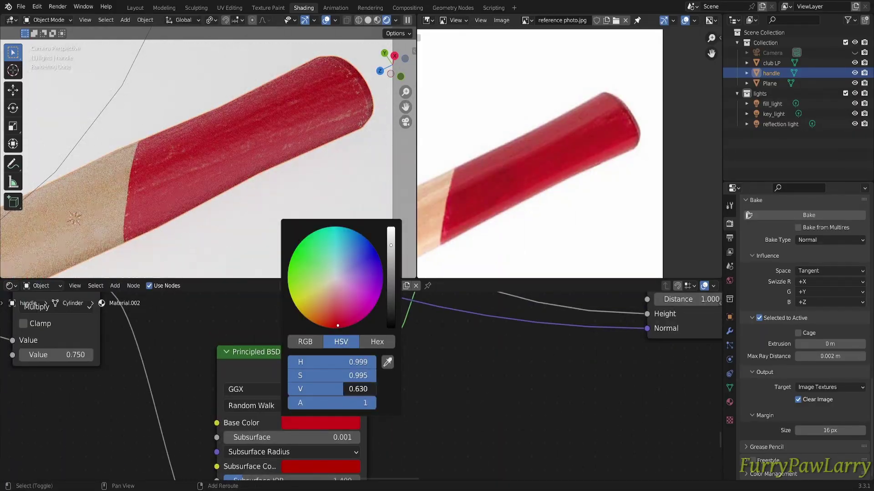
double_click(336, 389)
text(0.6)
key(Return)
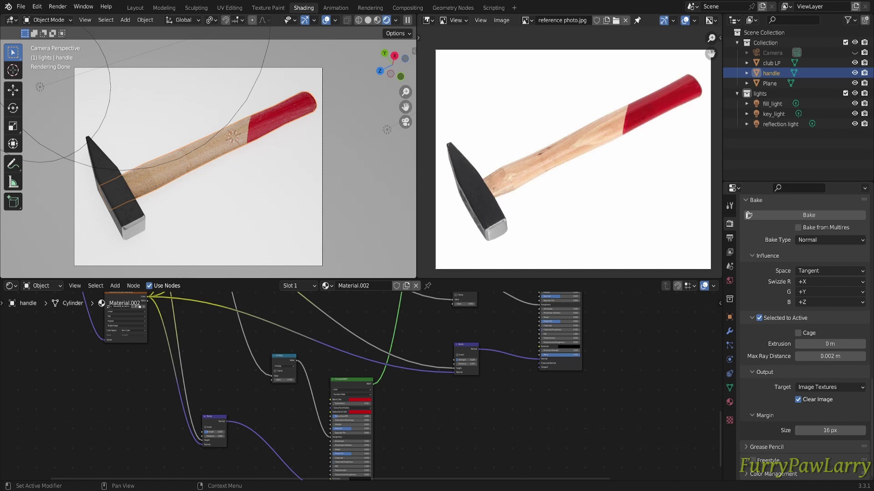
Return to the camera view and open the hammer head's base colour, then go to Compositing
click(769, 83)
key(ctrl+z)
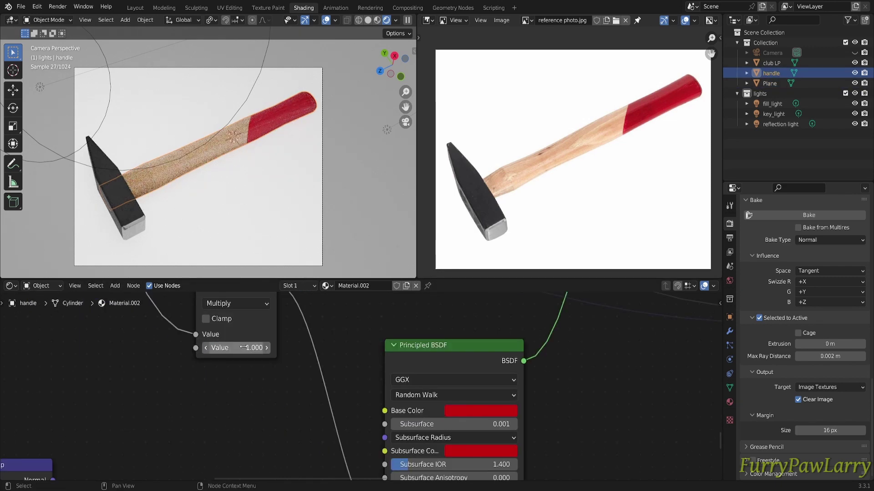
middle_drag(409, 410, 337, 400)
middle_drag(291, 173, 344, 170)
key(KP_0)
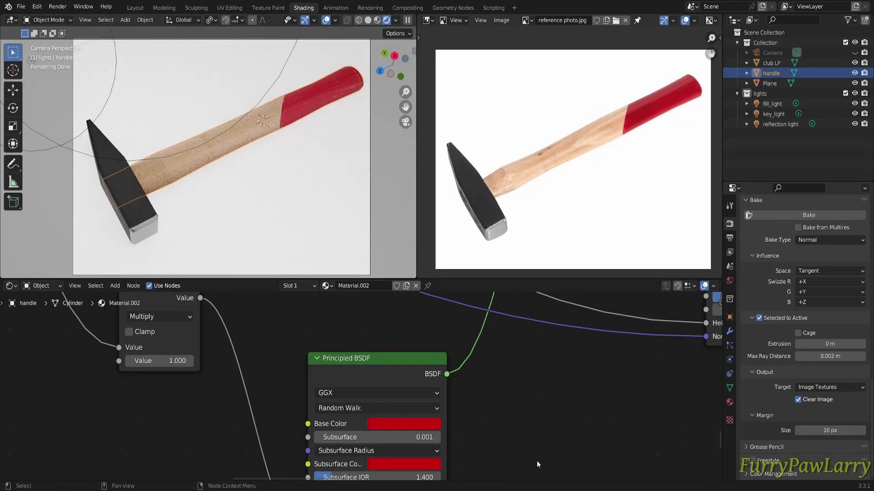
click(119, 182)
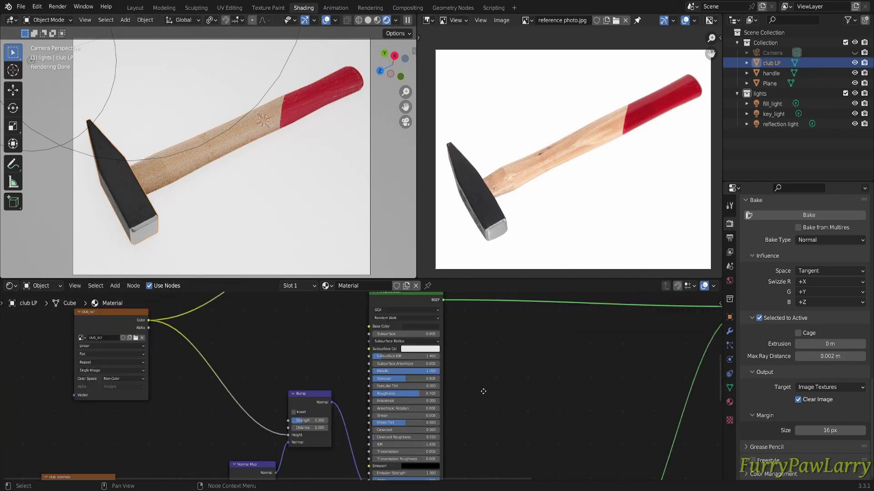
scroll(273, 182, up, 5)
scroll(513, 340, up, 2)
click(364, 436)
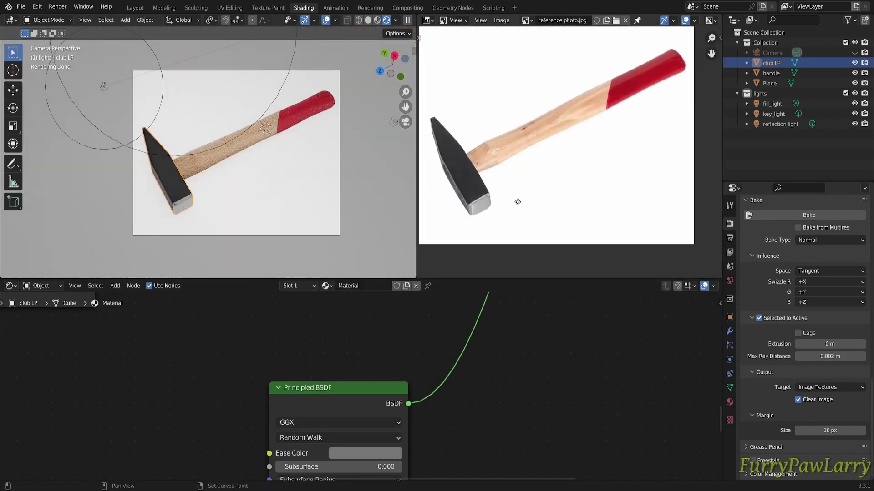
click(407, 8)
Enable compositing nodes, insert a Color Balance node between render and composite, and adjust its Gain
click(105, 20)
key(shift+a)
text(colo)
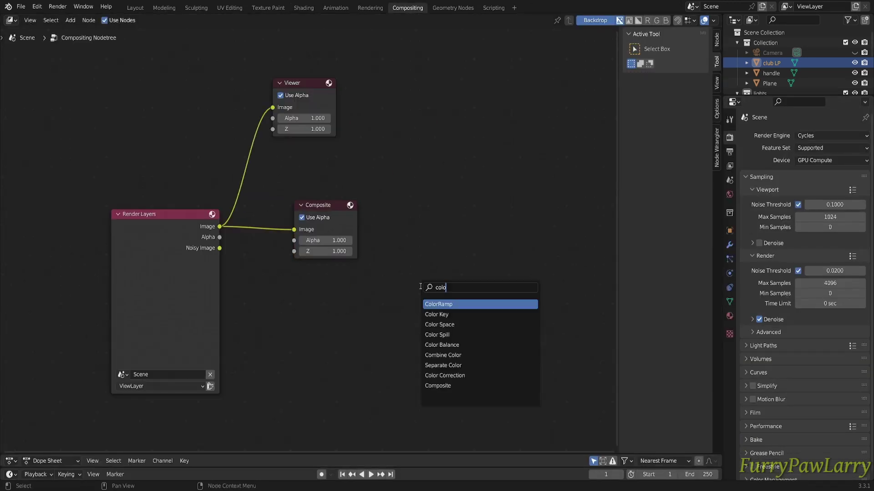
key(Return)
click(359, 245)
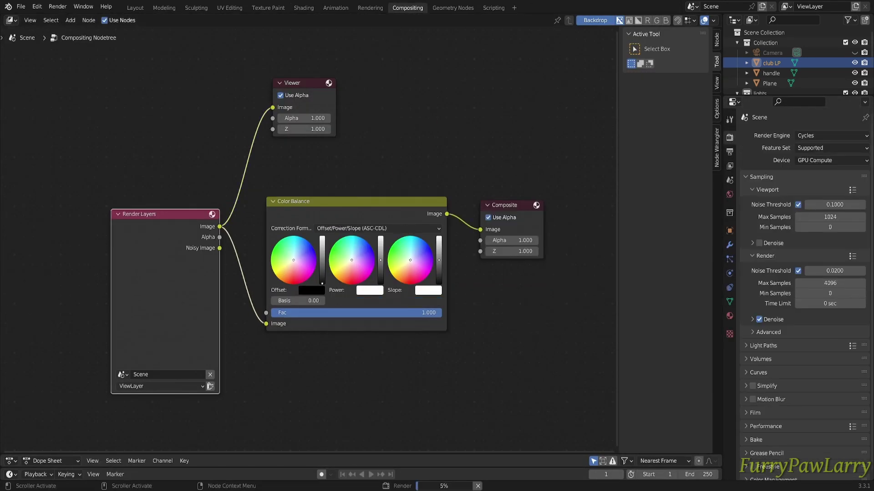
click(729, 151)
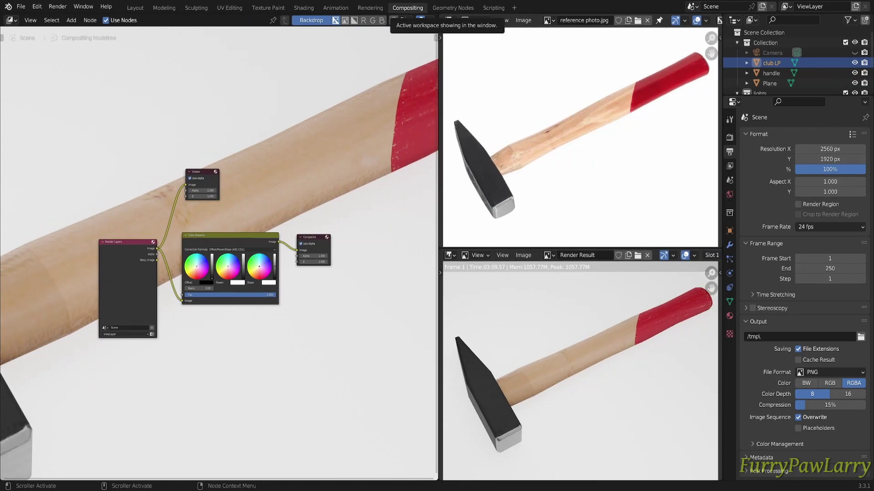
click(335, 320)
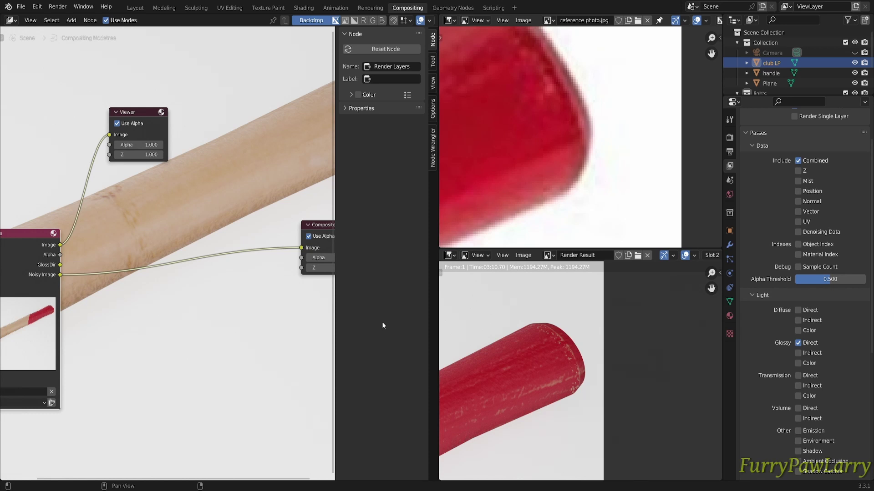
Set the sharpen amount to 0.04 and bend the RGB curve to isolate gloss highlights
text(.04)
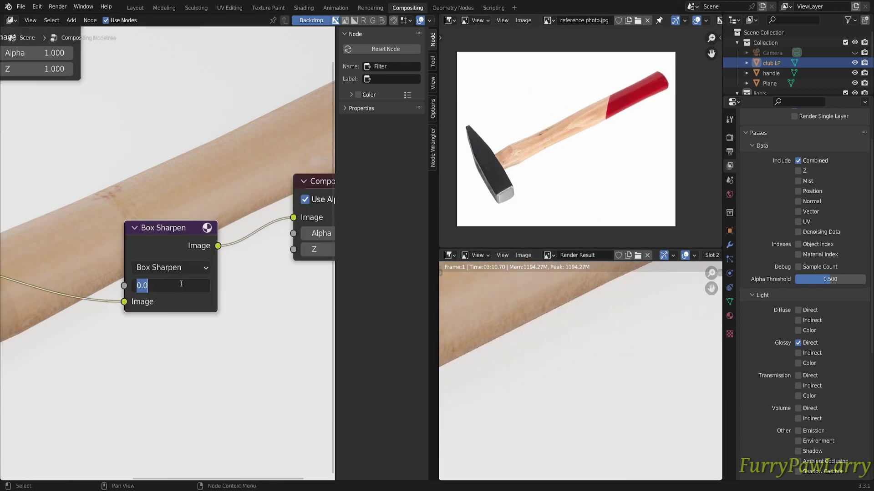
key(Return)
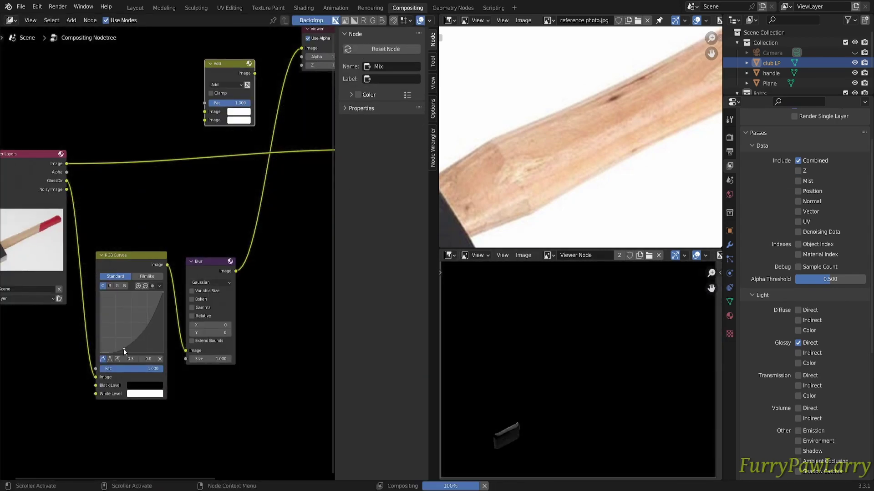
drag(124, 348, 126, 348)
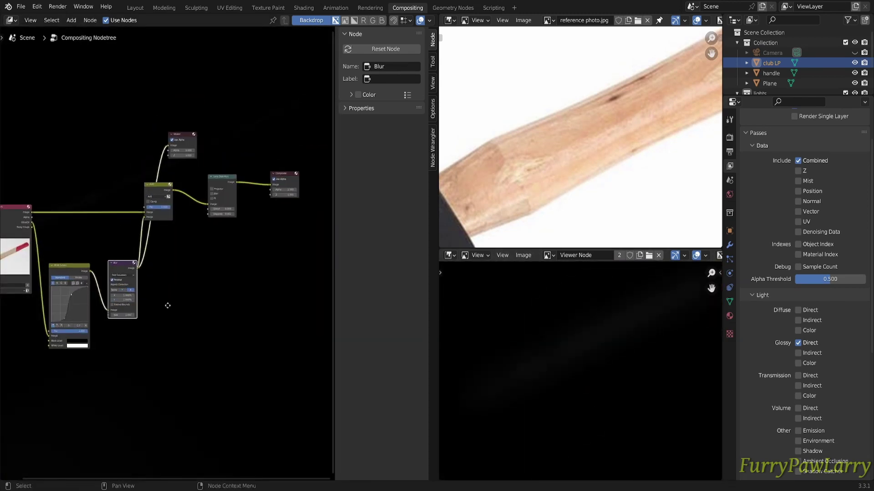
scroll(168, 305, up, 6)
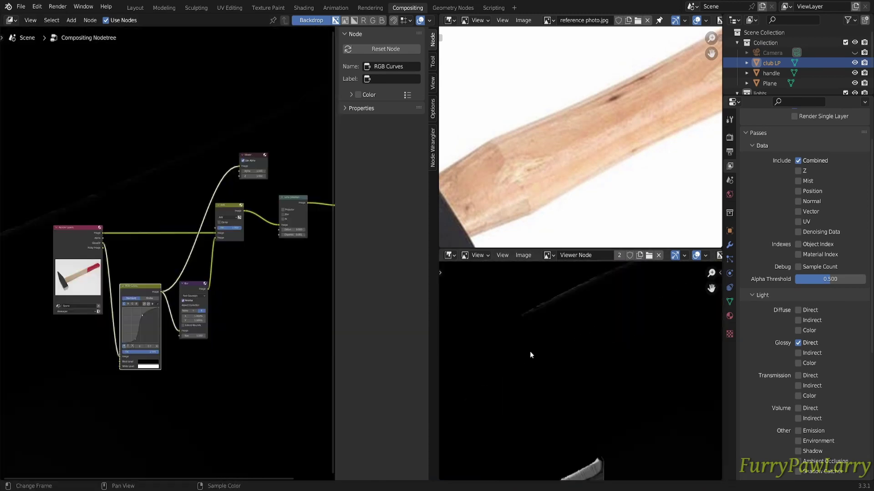
Unmute the Add node and set its factor to 1000
key(m)
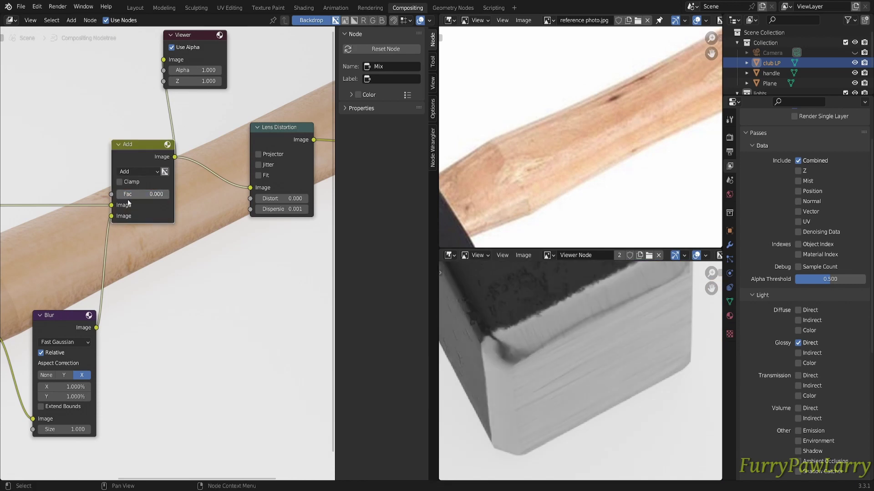
click(129, 194)
text(1000)
key(Return)
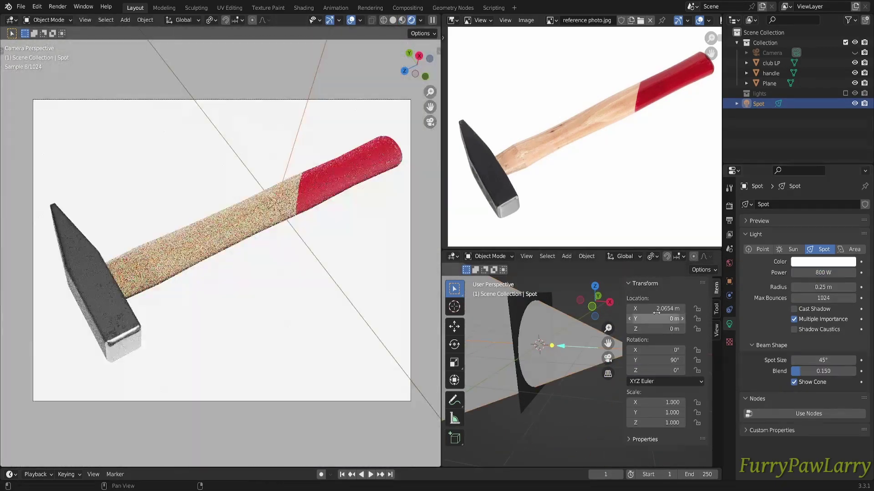
Set the spot light to 350 W, hide its cone, tilt it about -15°, and render
double_click(823, 272)
text(350)
key(Return)
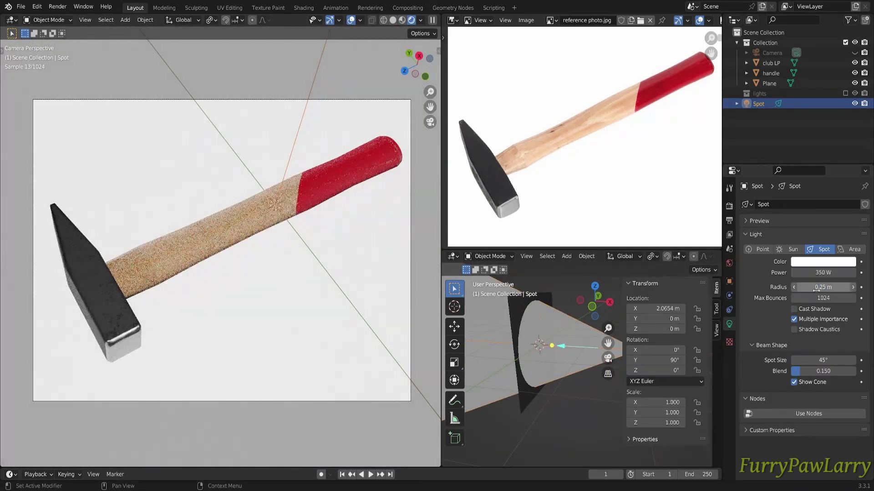
click(794, 382)
mouse_move(655, 350)
mouse_down()
mouse_move(646, 350)
mouse_move(656, 354)
mouse_up()
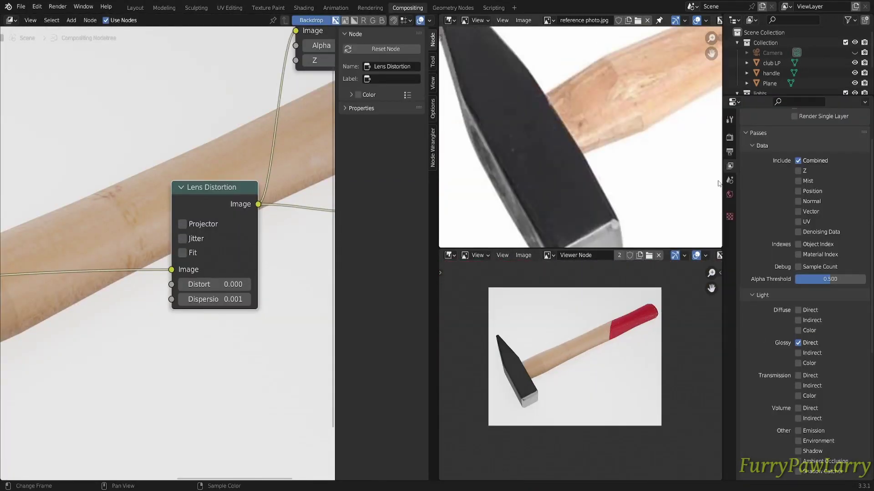
click(730, 136)
key(F12)
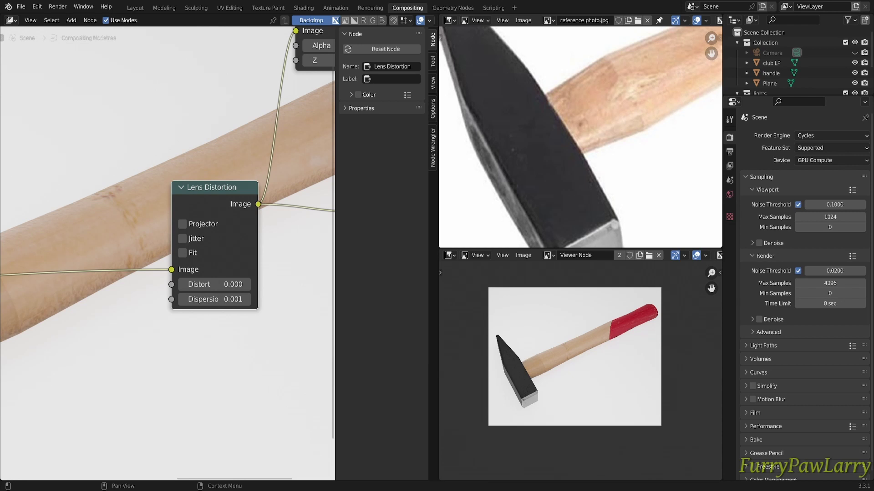
Enable Denoise in the render settings and render the final hammer image with F12
click(759, 319)
key(F12)
scroll(796, 64, down, 3)
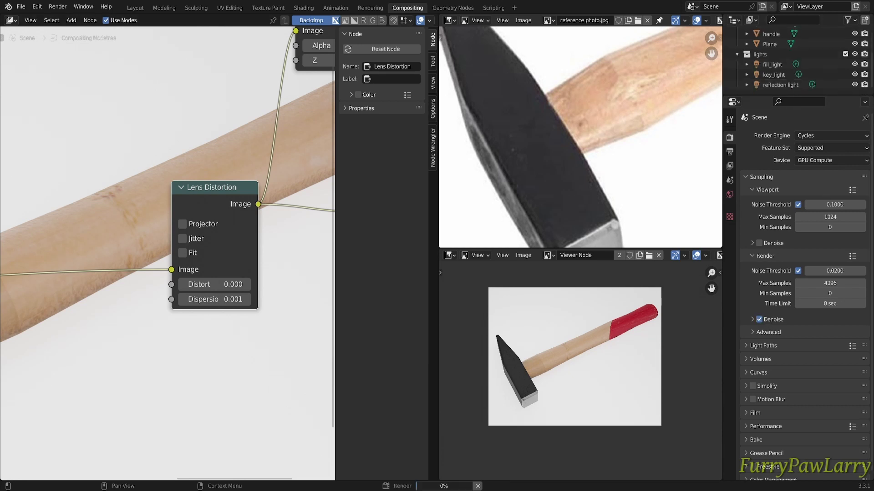